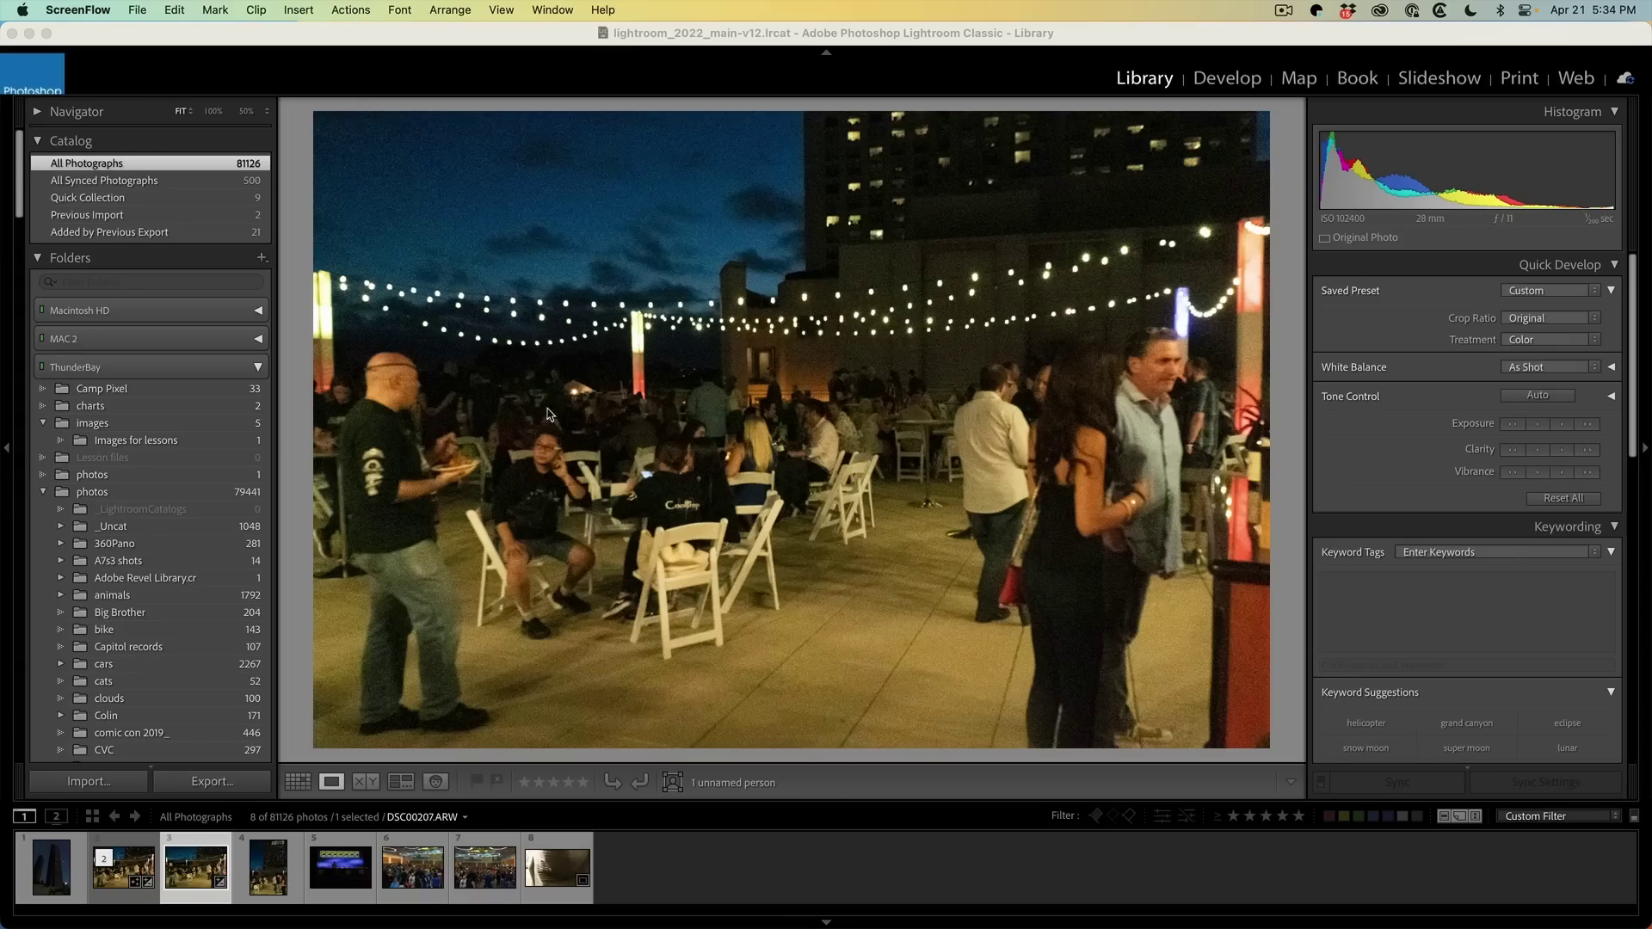
Zoom the rooftop party photo to 100%, pan across the crowd to inspect noise, then zoom out
click(802, 432)
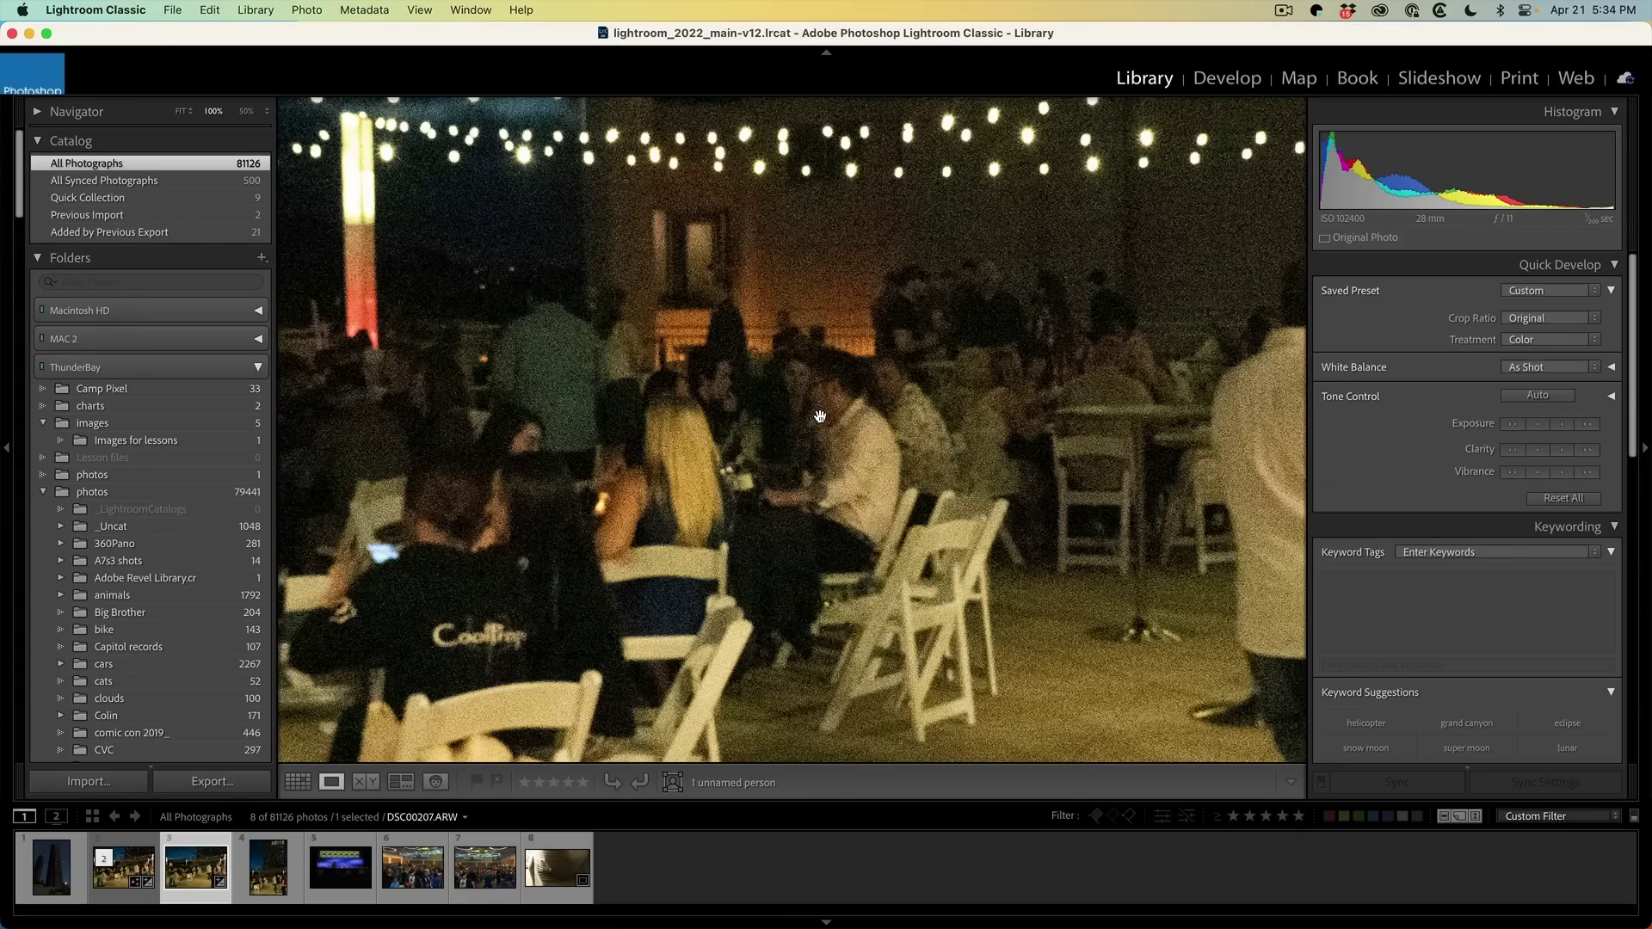
drag(1139, 324, 657, 295)
click(657, 295)
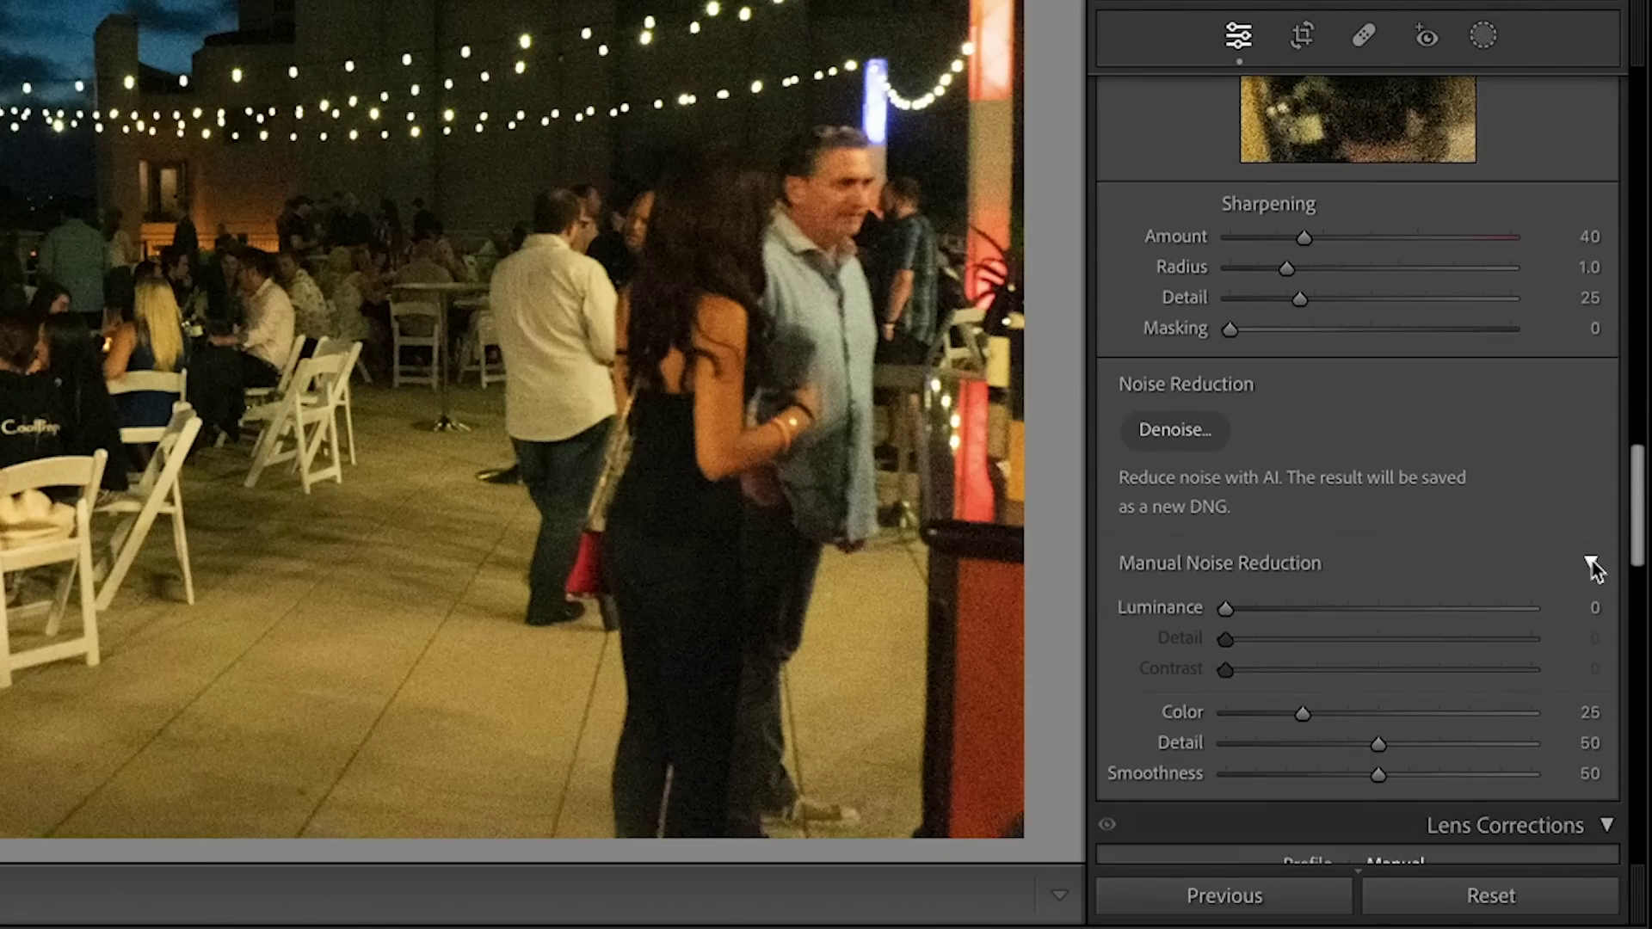
Collapse and re-expand Manual Noise Reduction, then start AI Denoise at Amount 53
click(1593, 565)
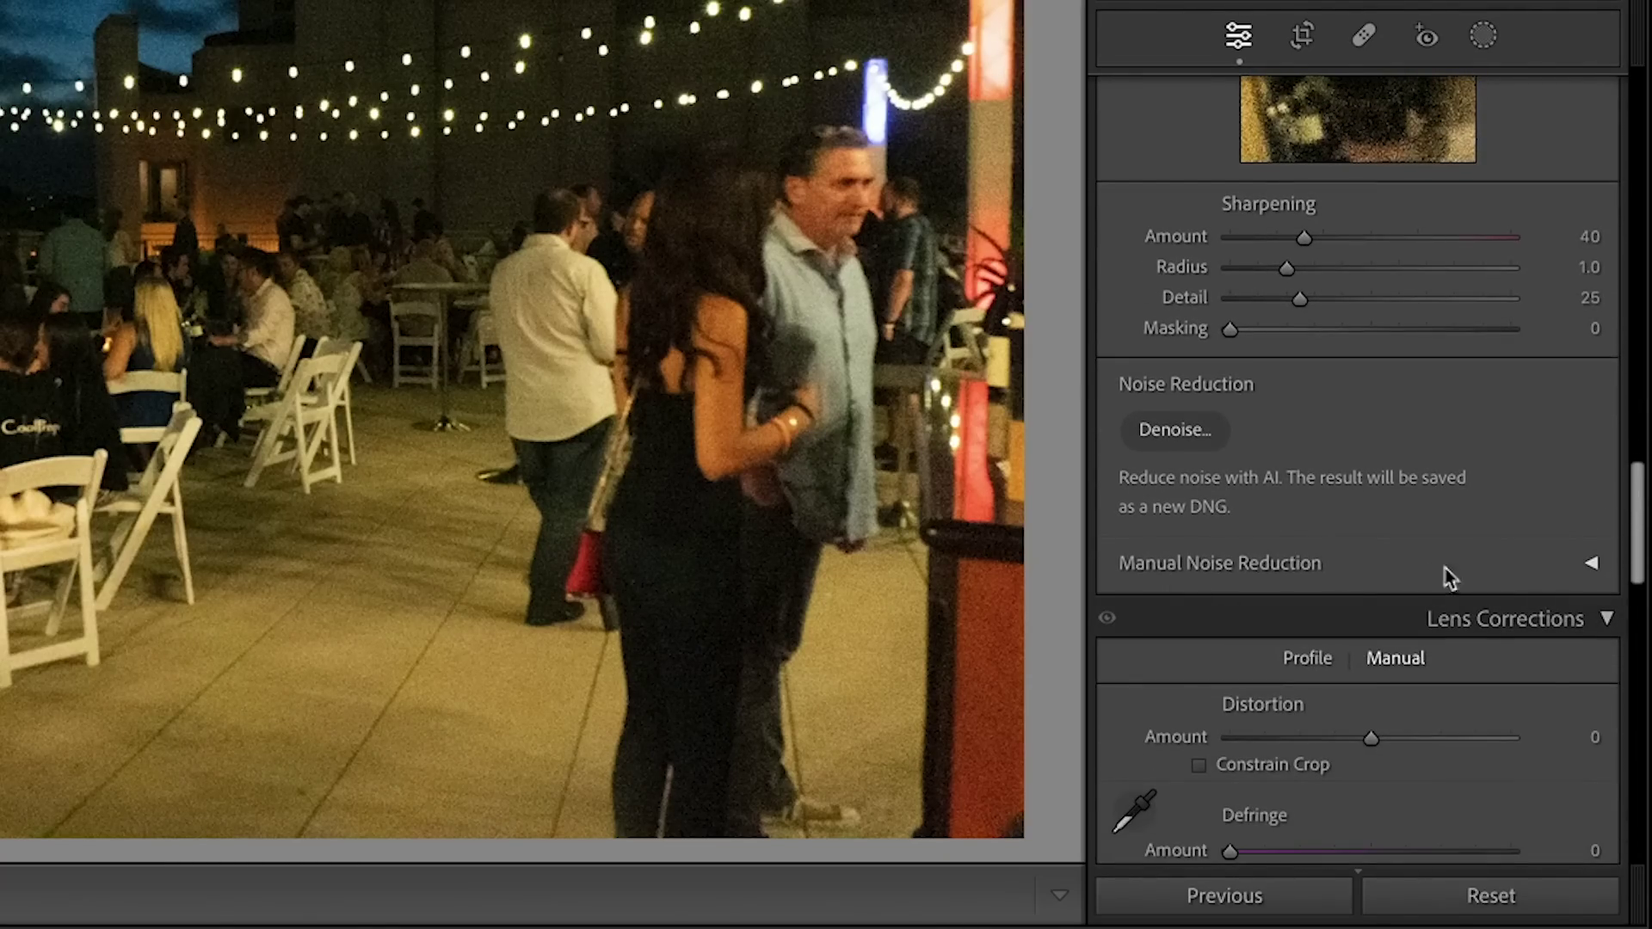
click(1592, 564)
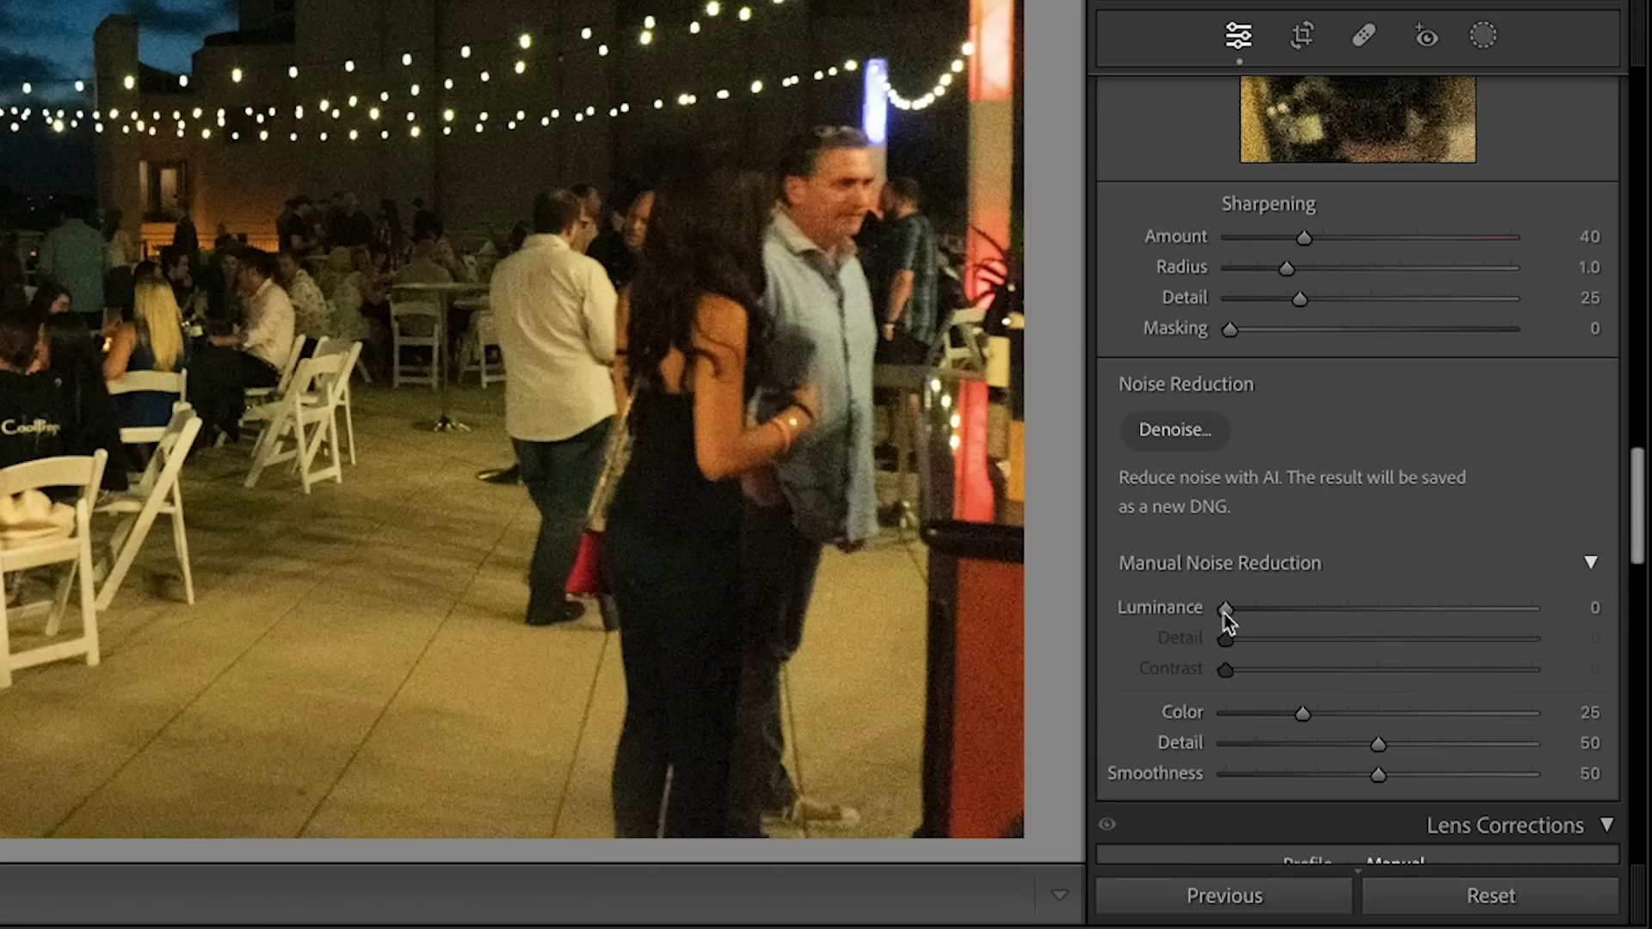
click(1179, 430)
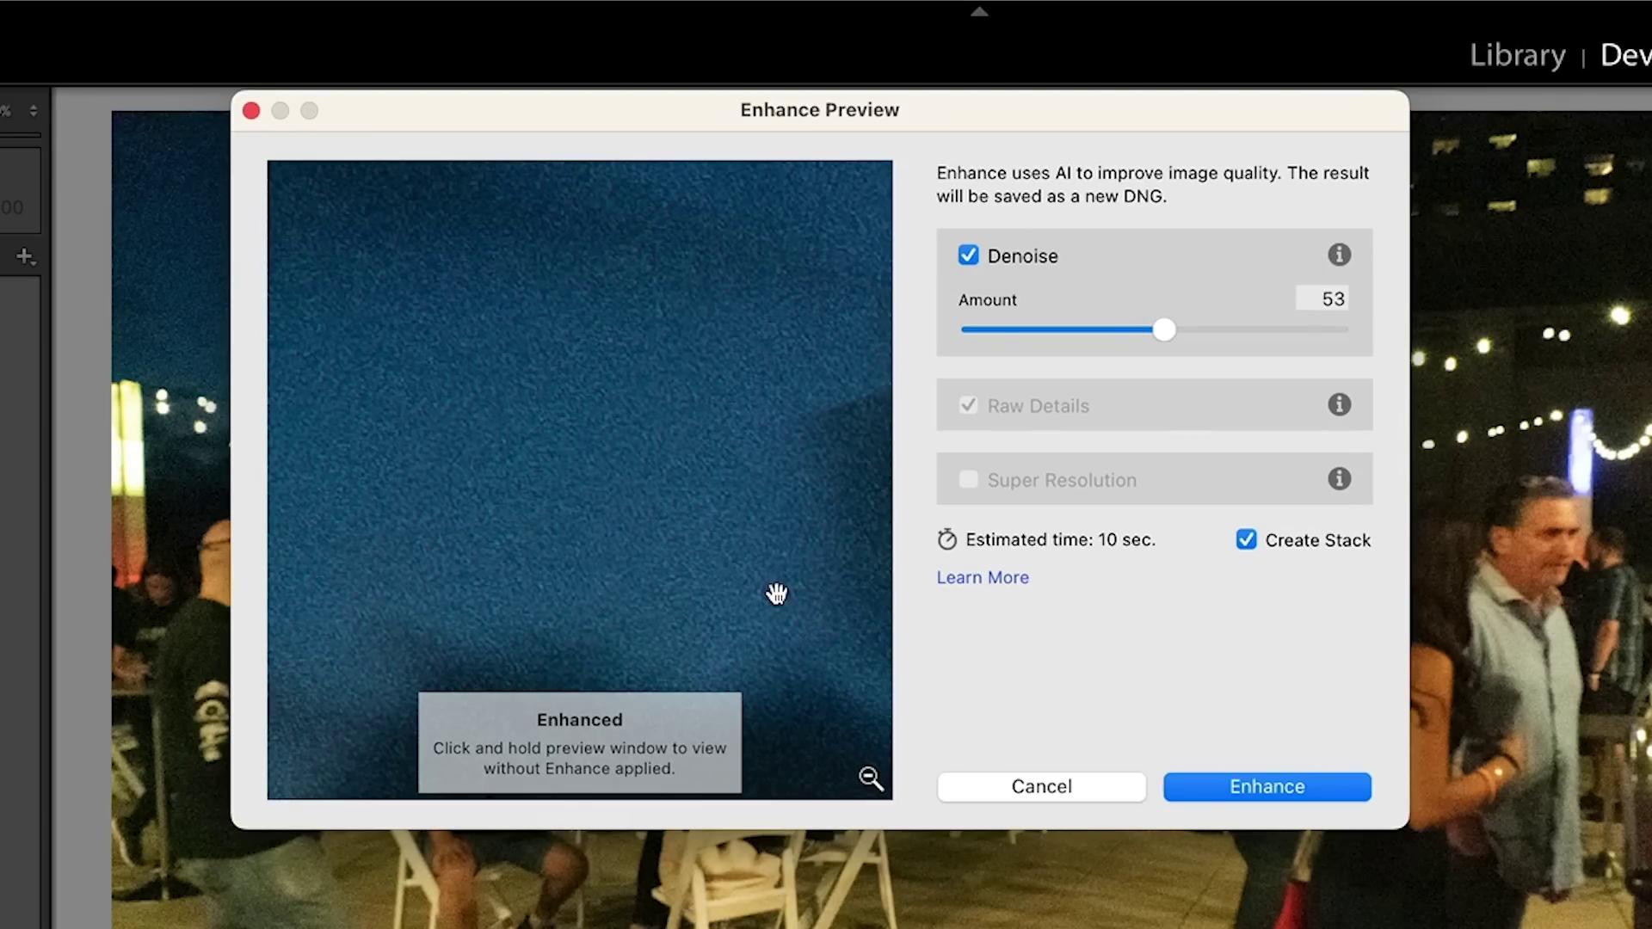
Run Enhance at Denoise 53, then compare the denoised copy against the manual version at 100%
click(1330, 786)
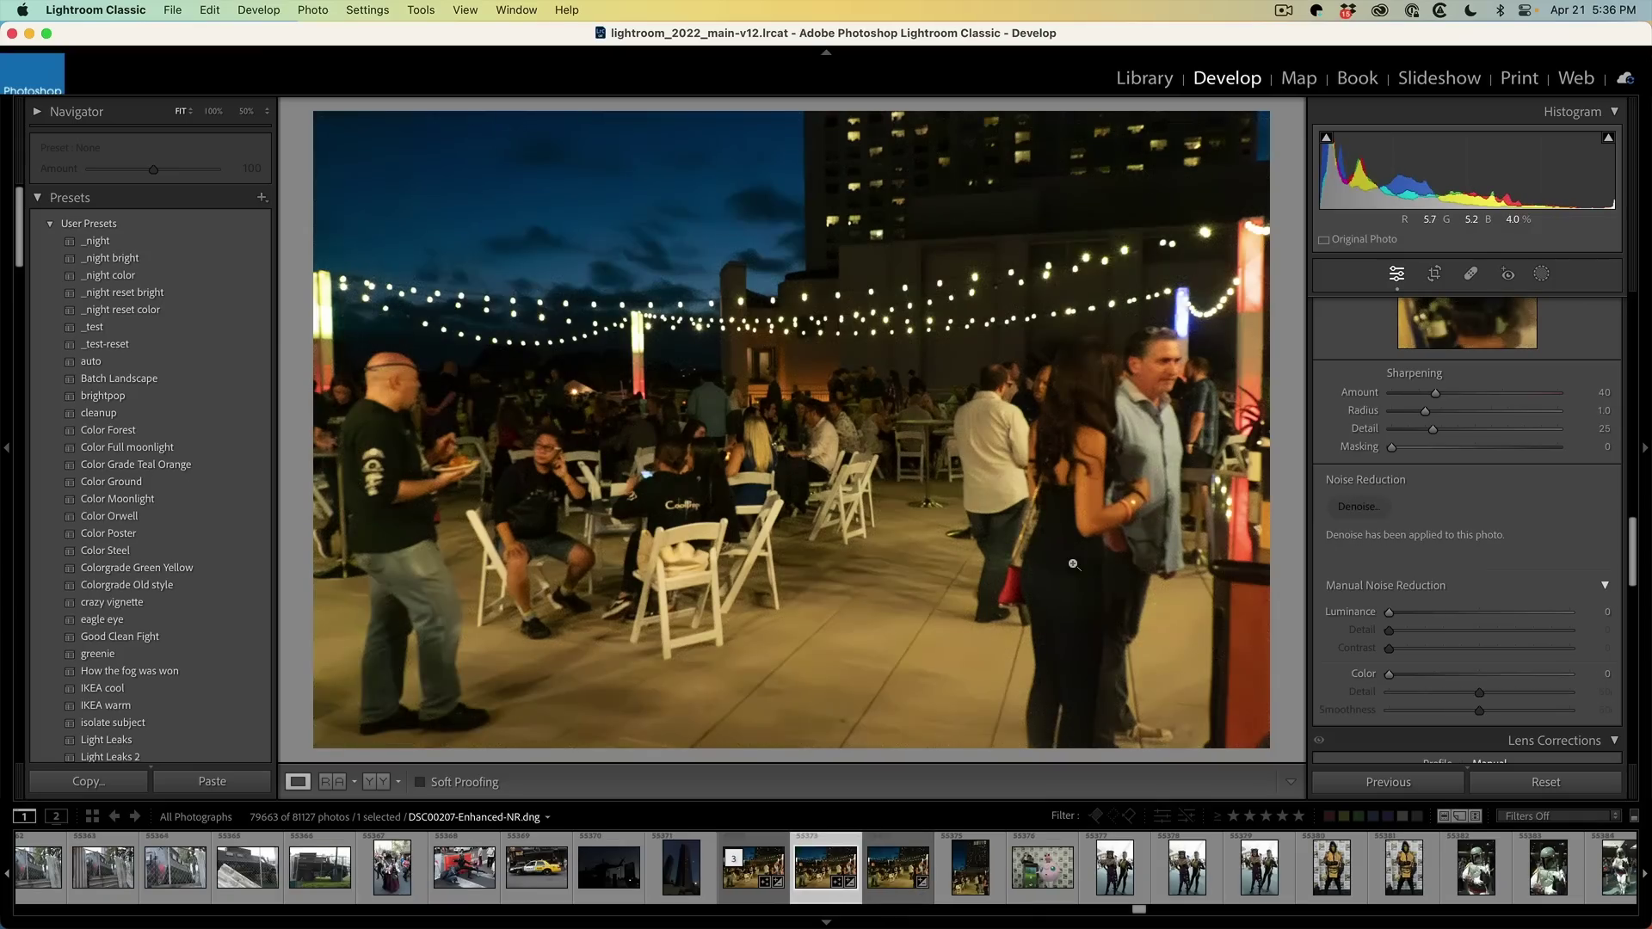
click(955, 414)
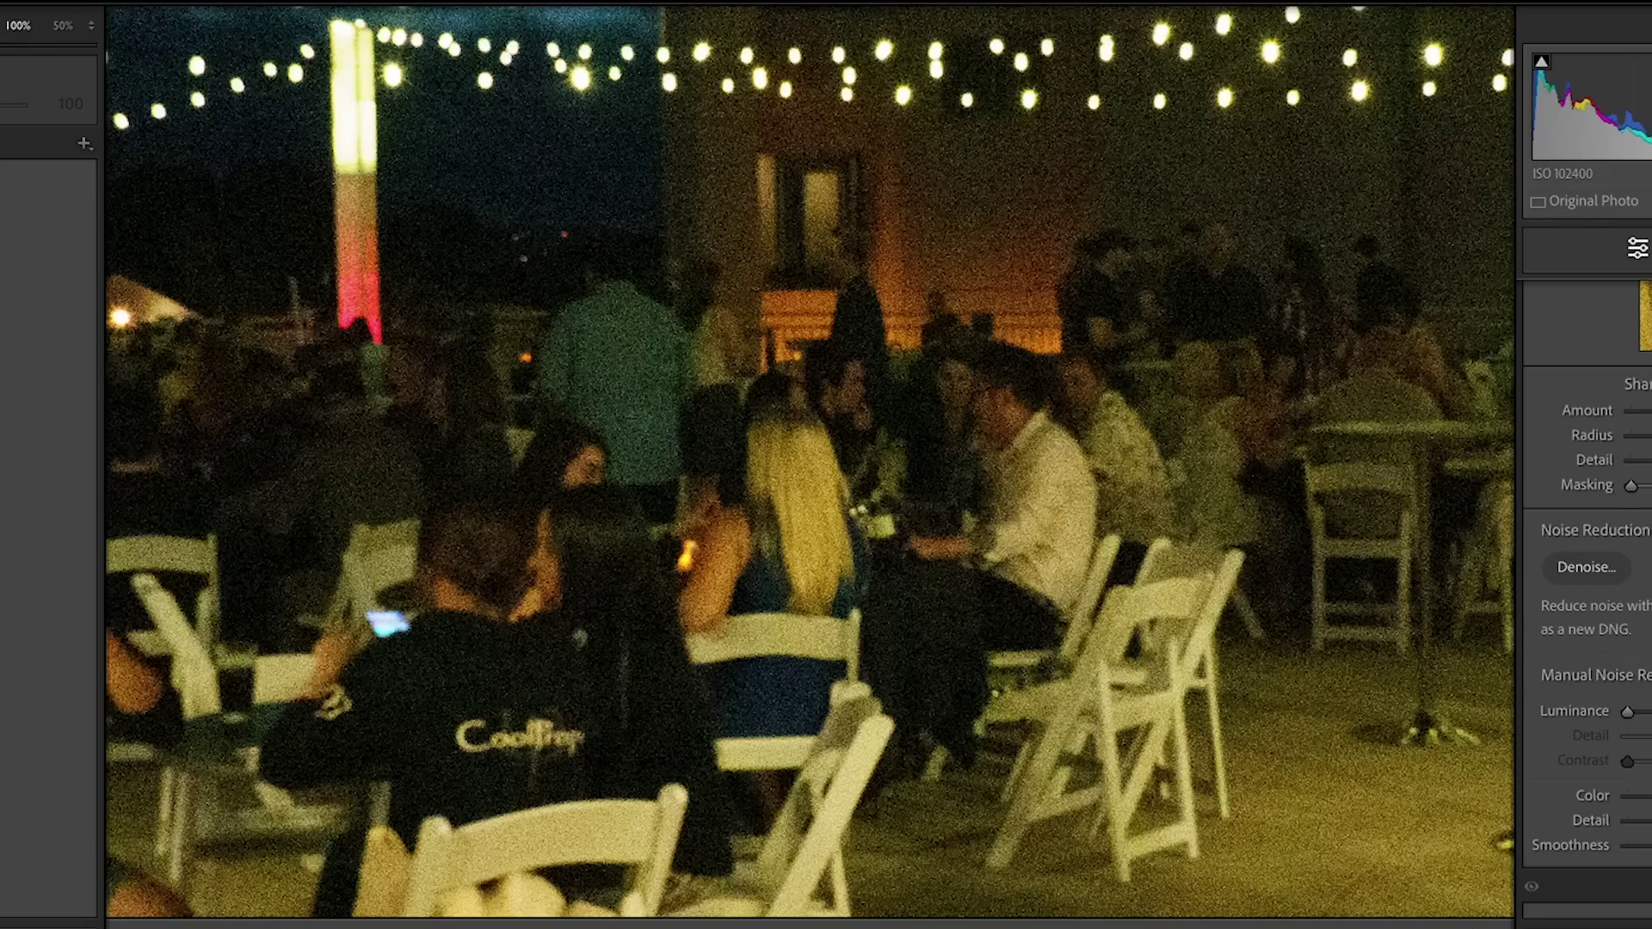
key(Right)
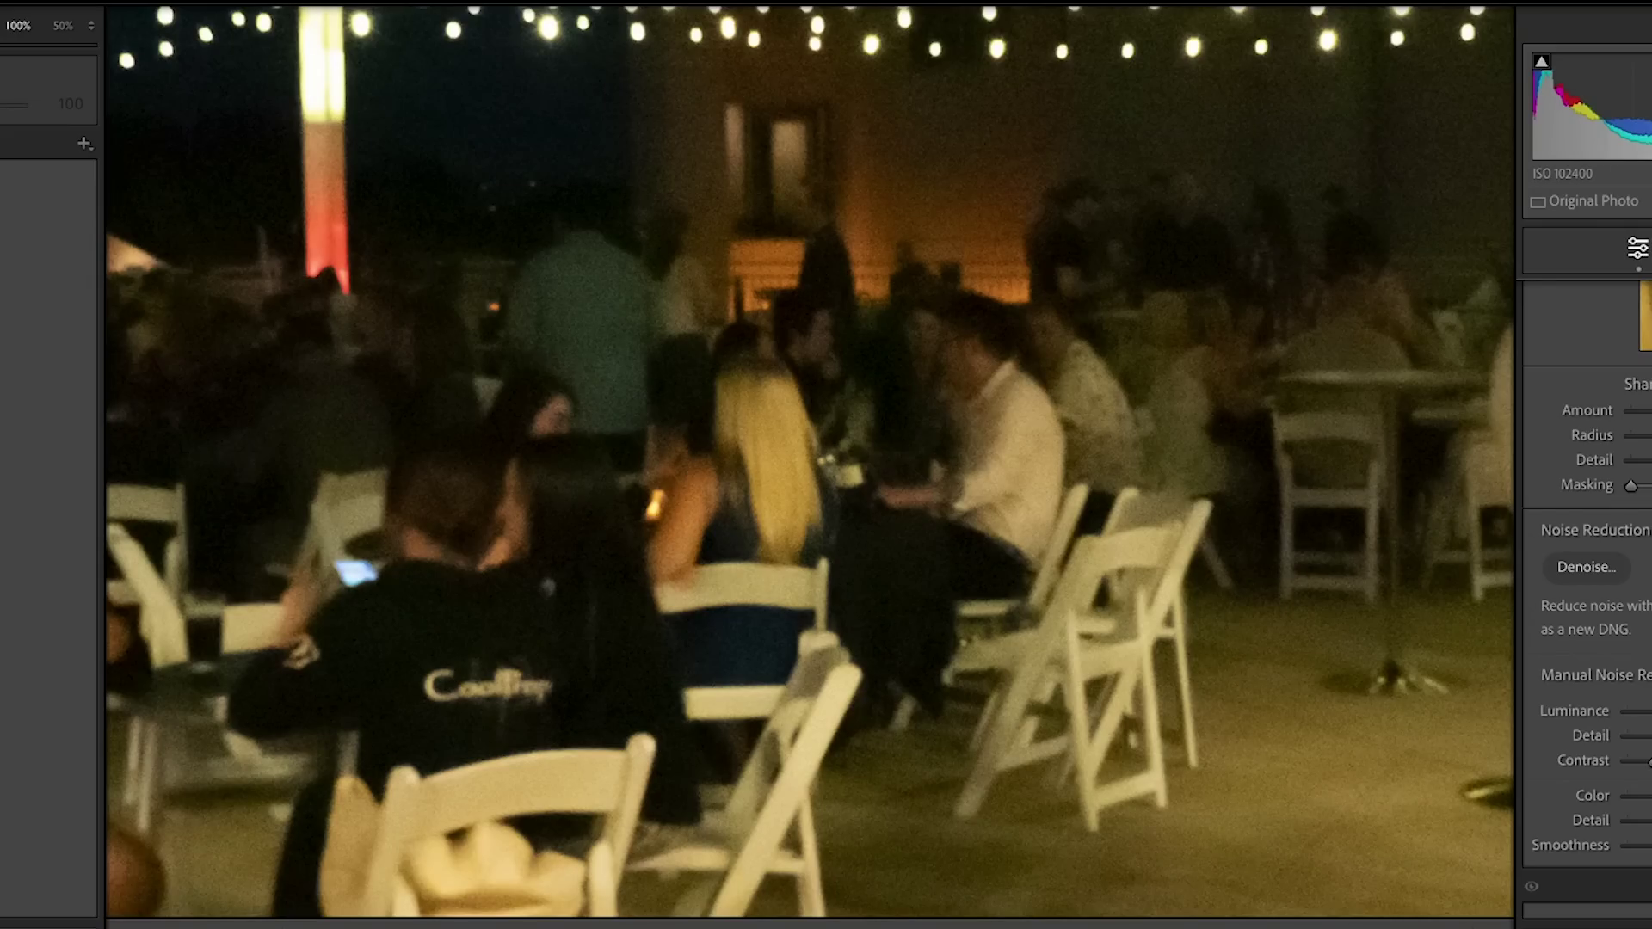
key(Right)
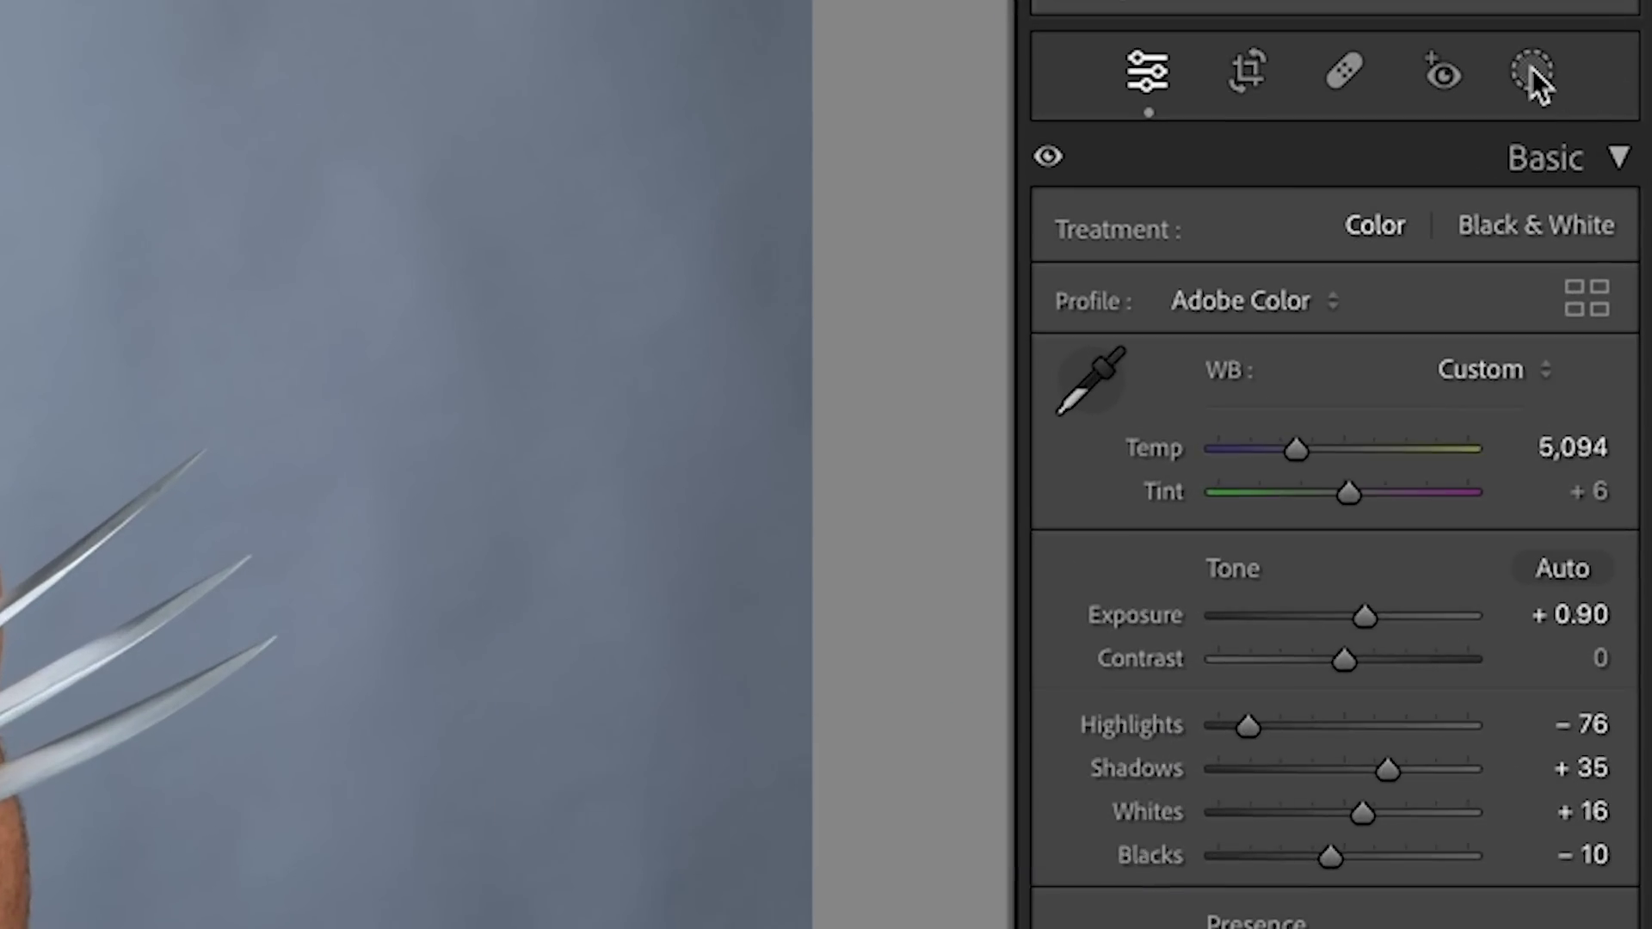
Create a Facial Hair mask on Person 1 and raise its exposure to 1.10
click(1532, 70)
mouse_move(1123, 912)
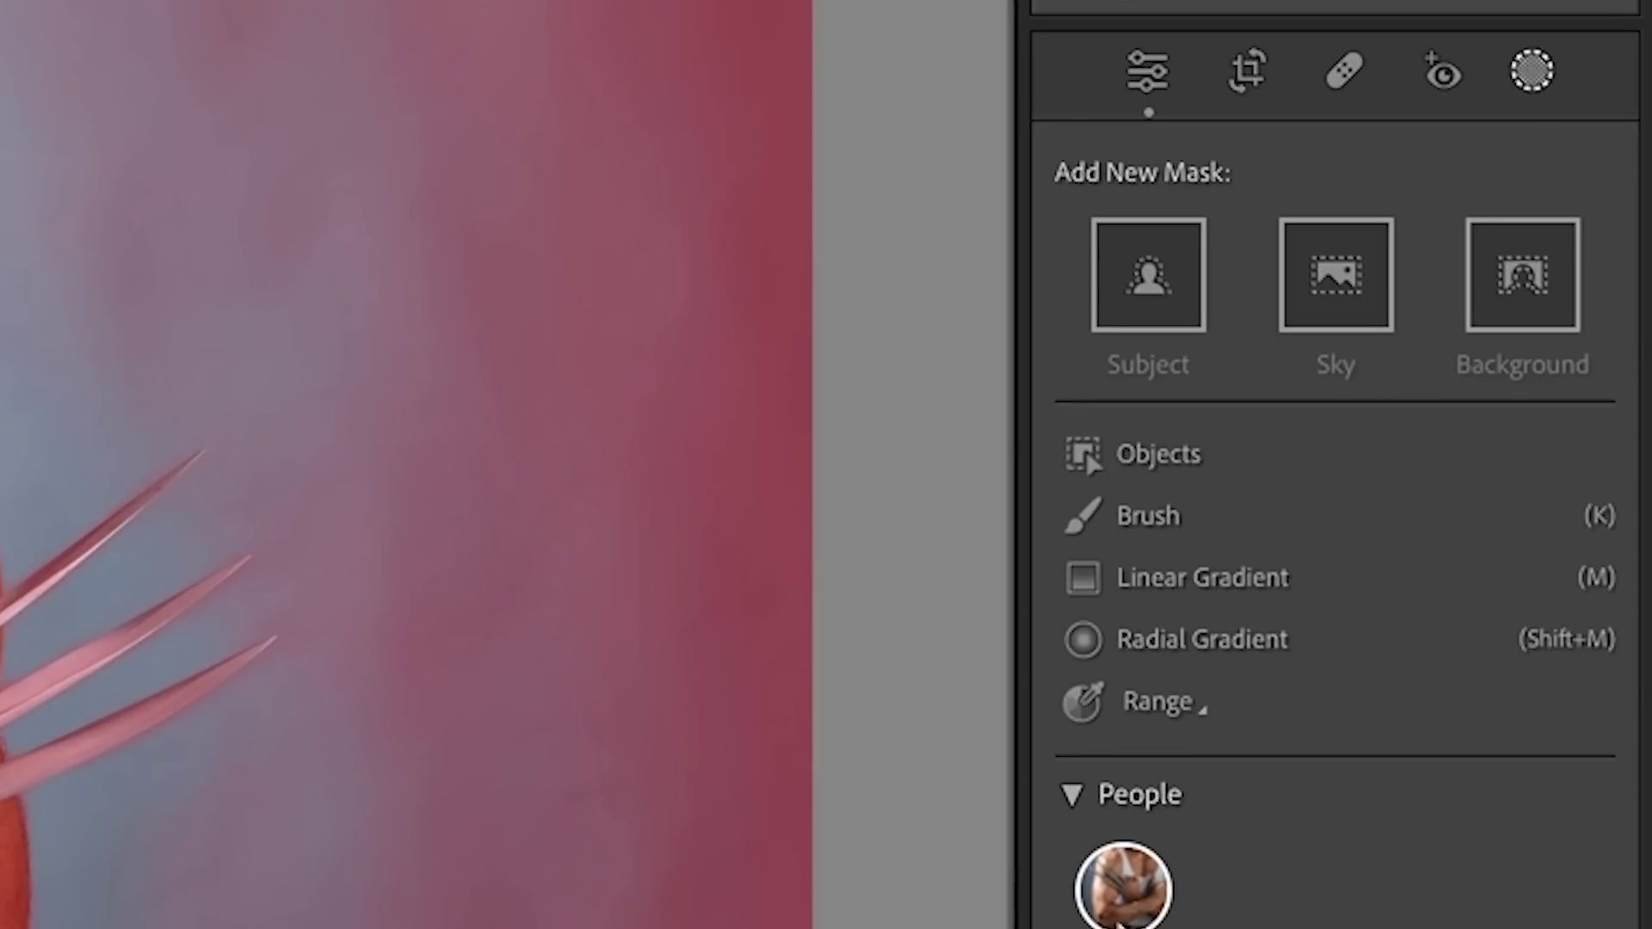
click(1129, 899)
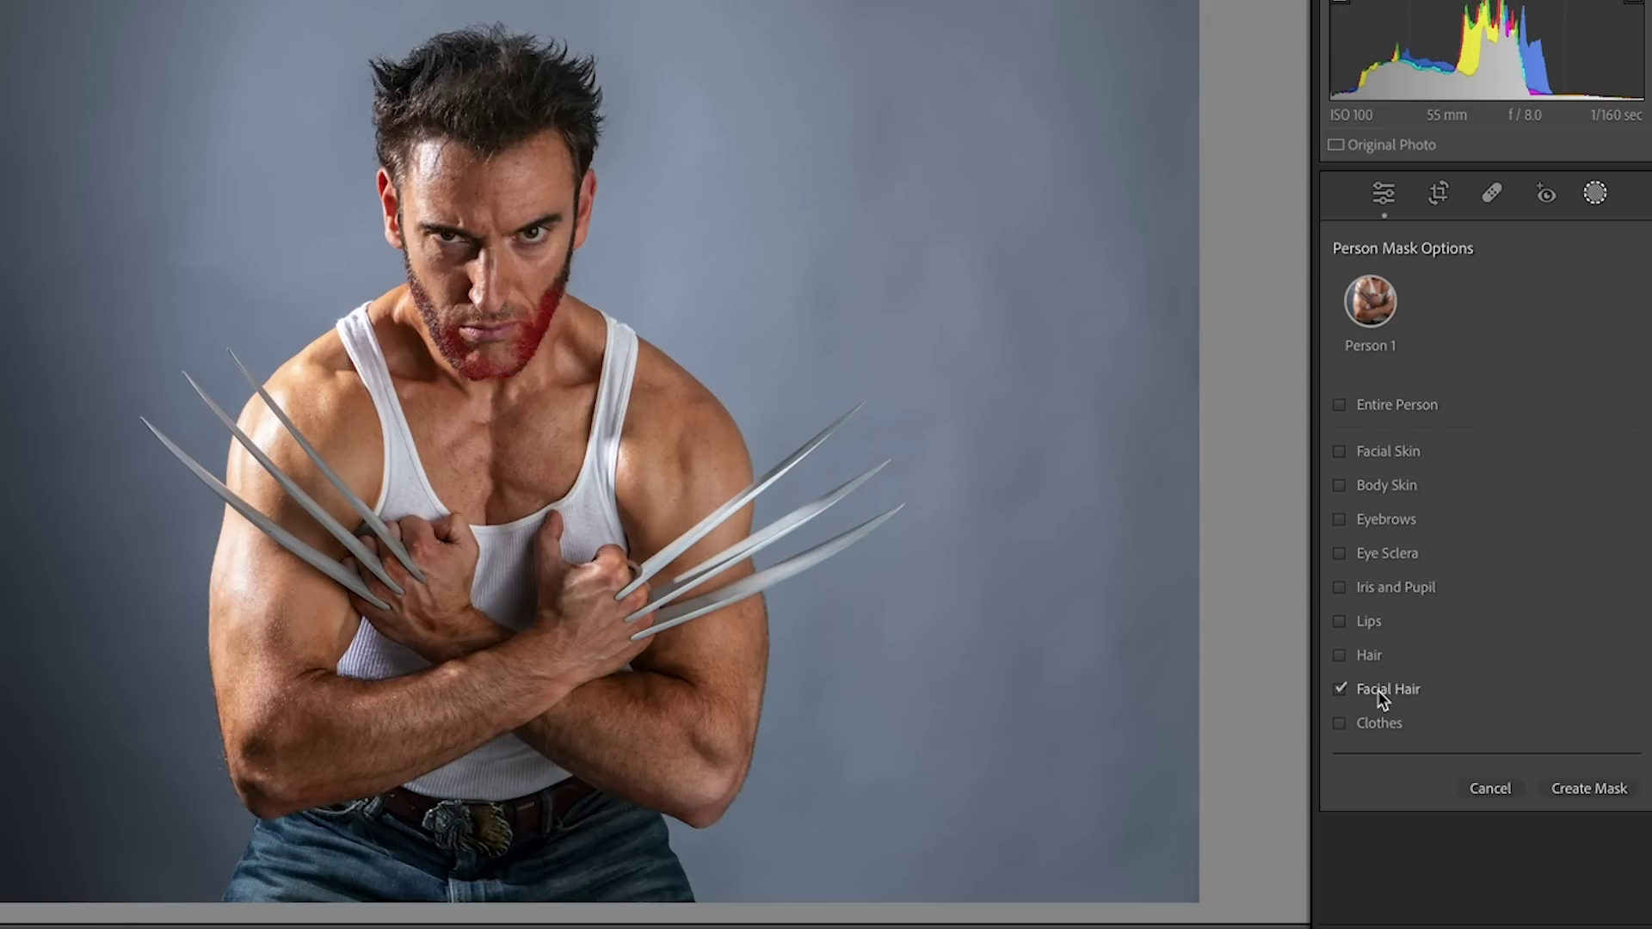
click(1589, 788)
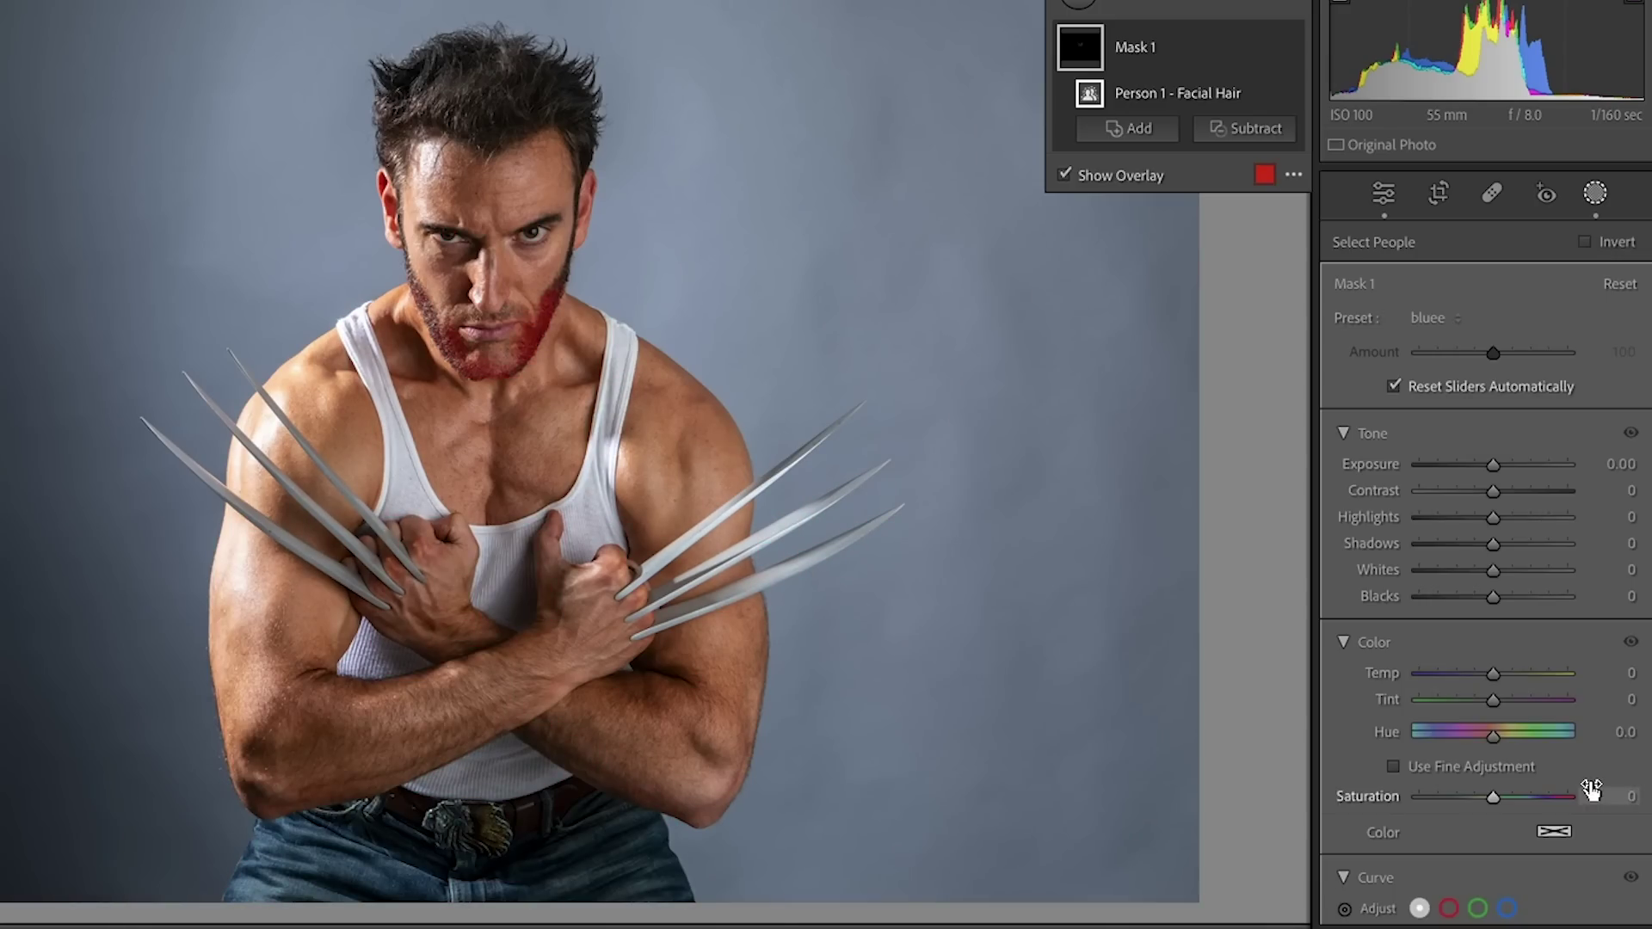
mouse_move(1493, 466)
mouse_down()
mouse_move(1464, 468)
mouse_move(1488, 472)
mouse_up()
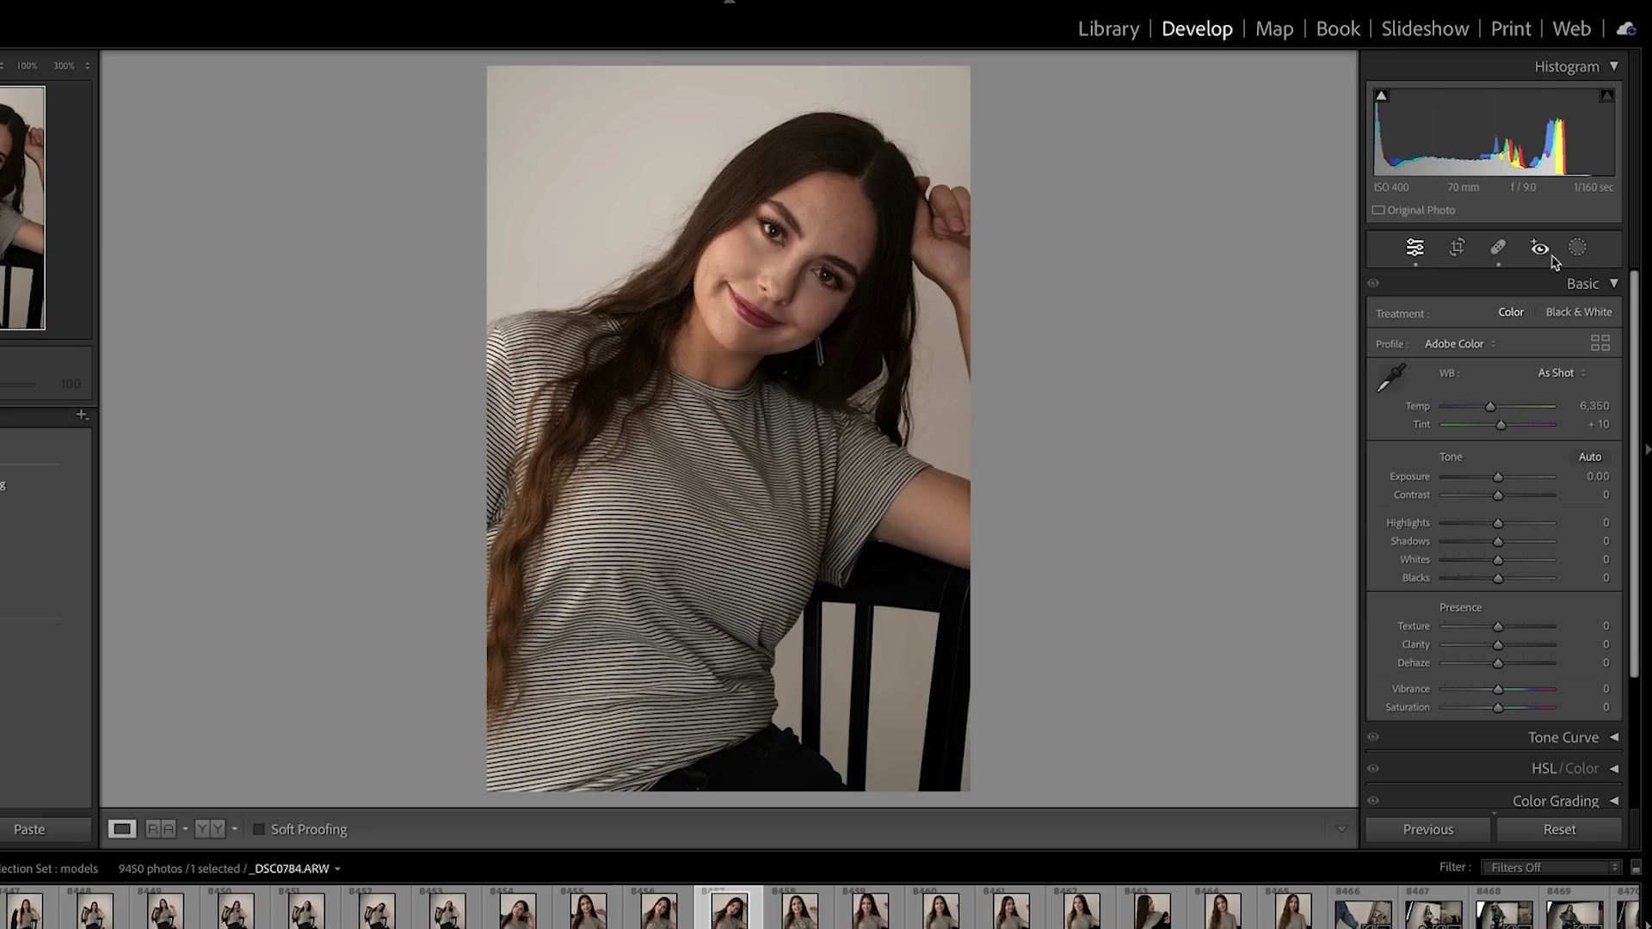
Create a Clothes mask on the woman detected as Person 1
click(1580, 249)
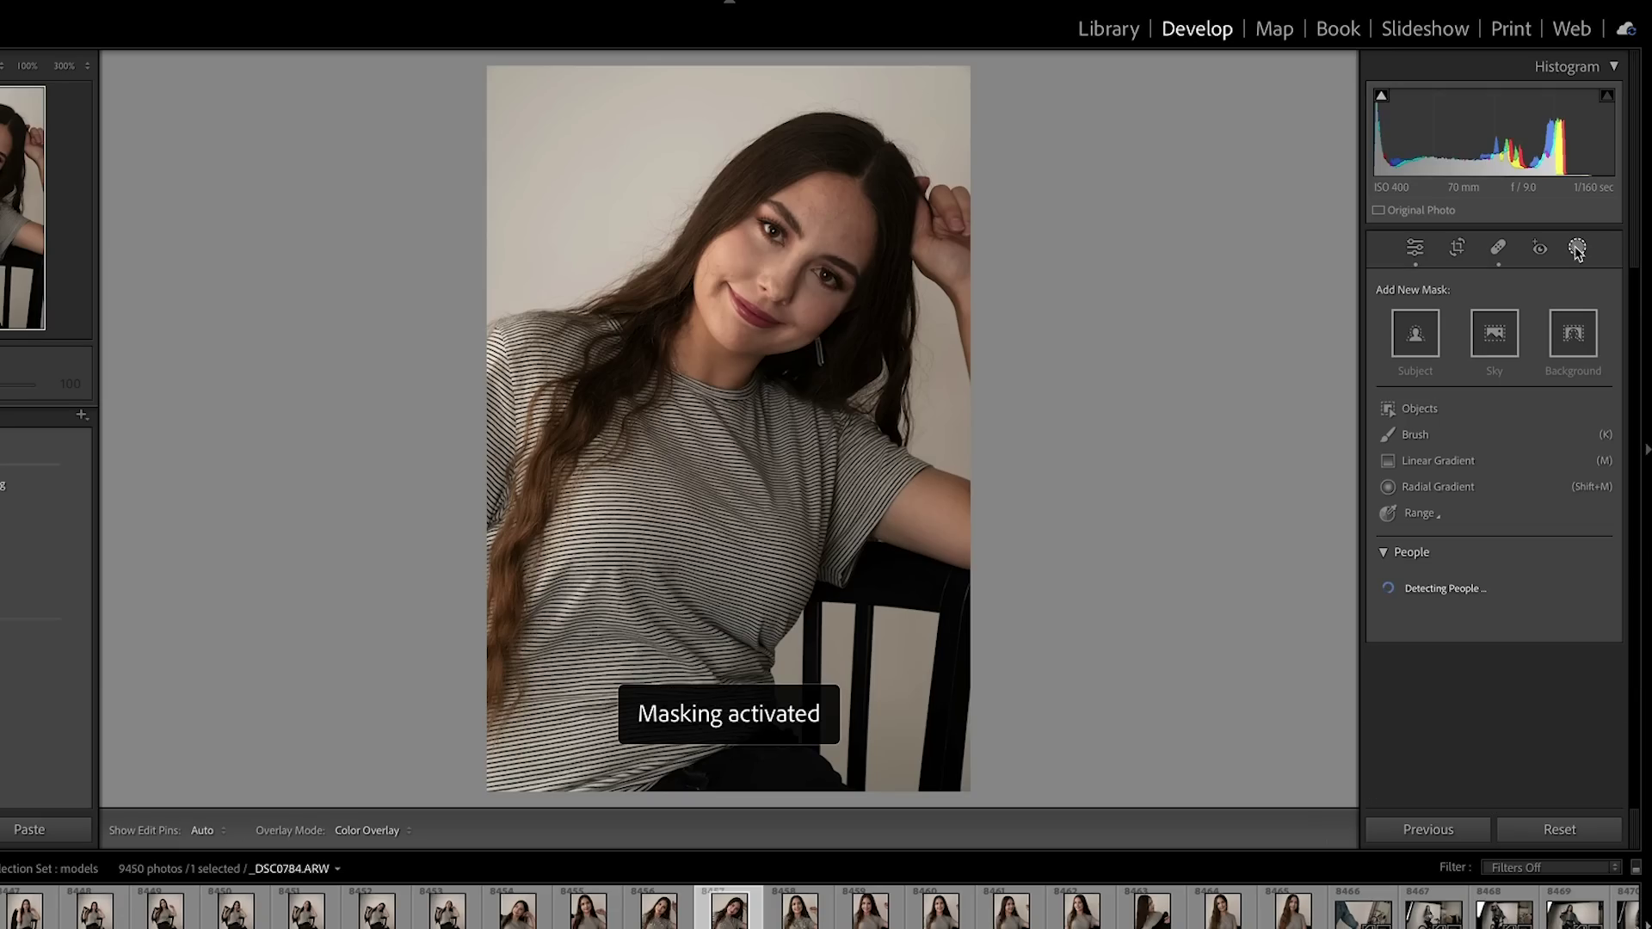
click(1409, 588)
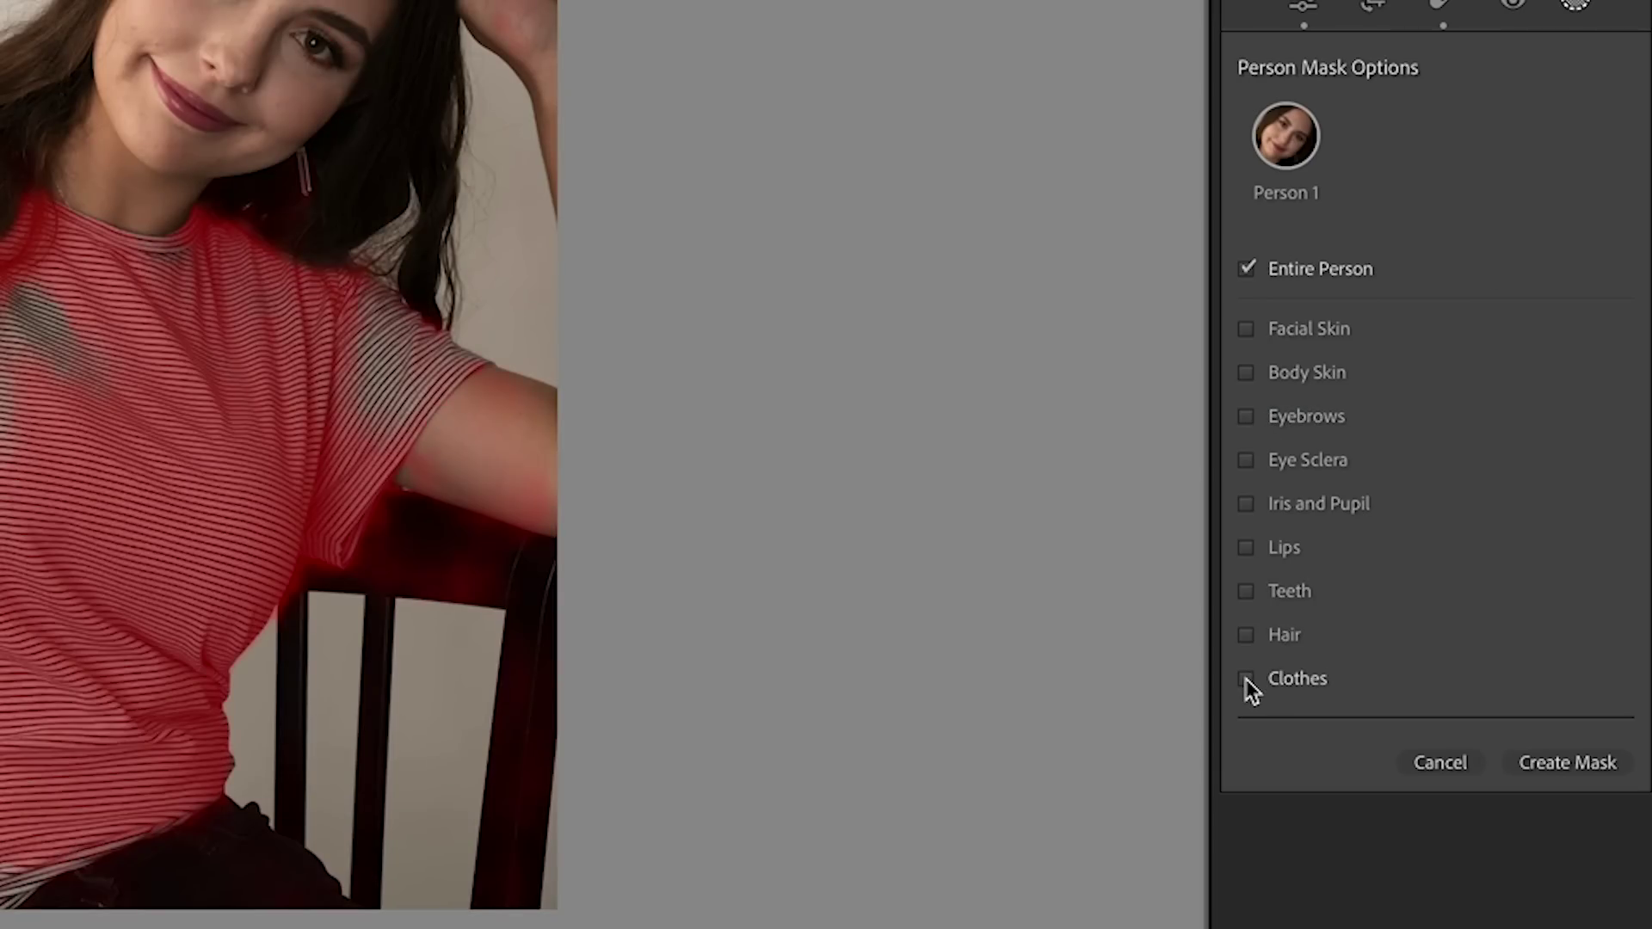
click(1247, 679)
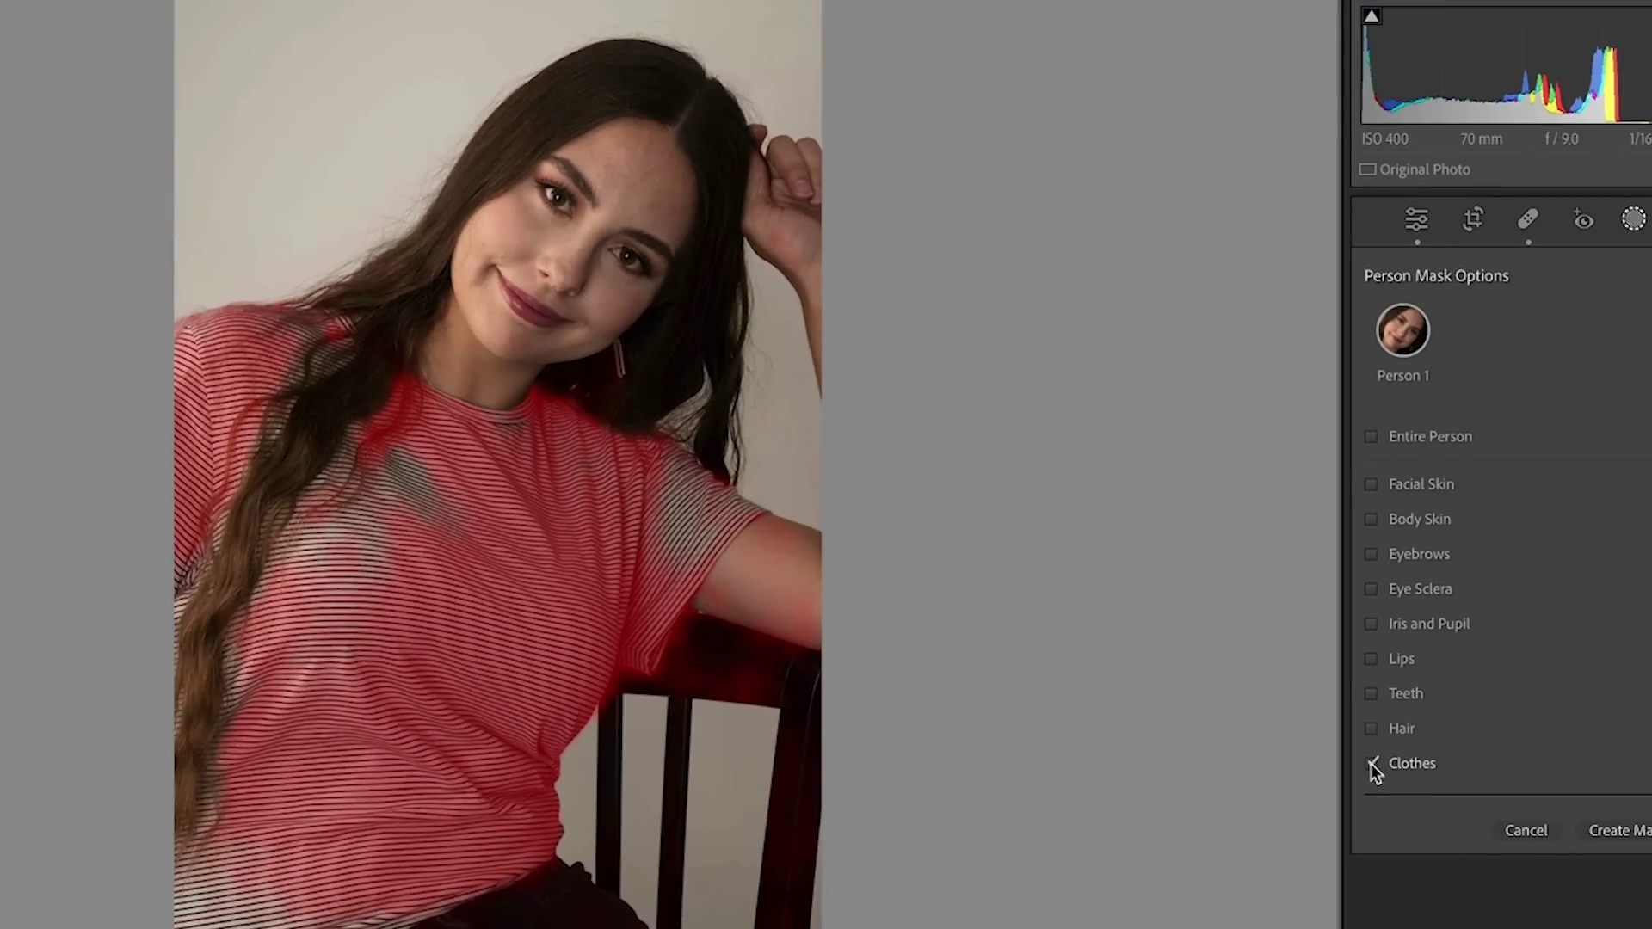
click(1618, 830)
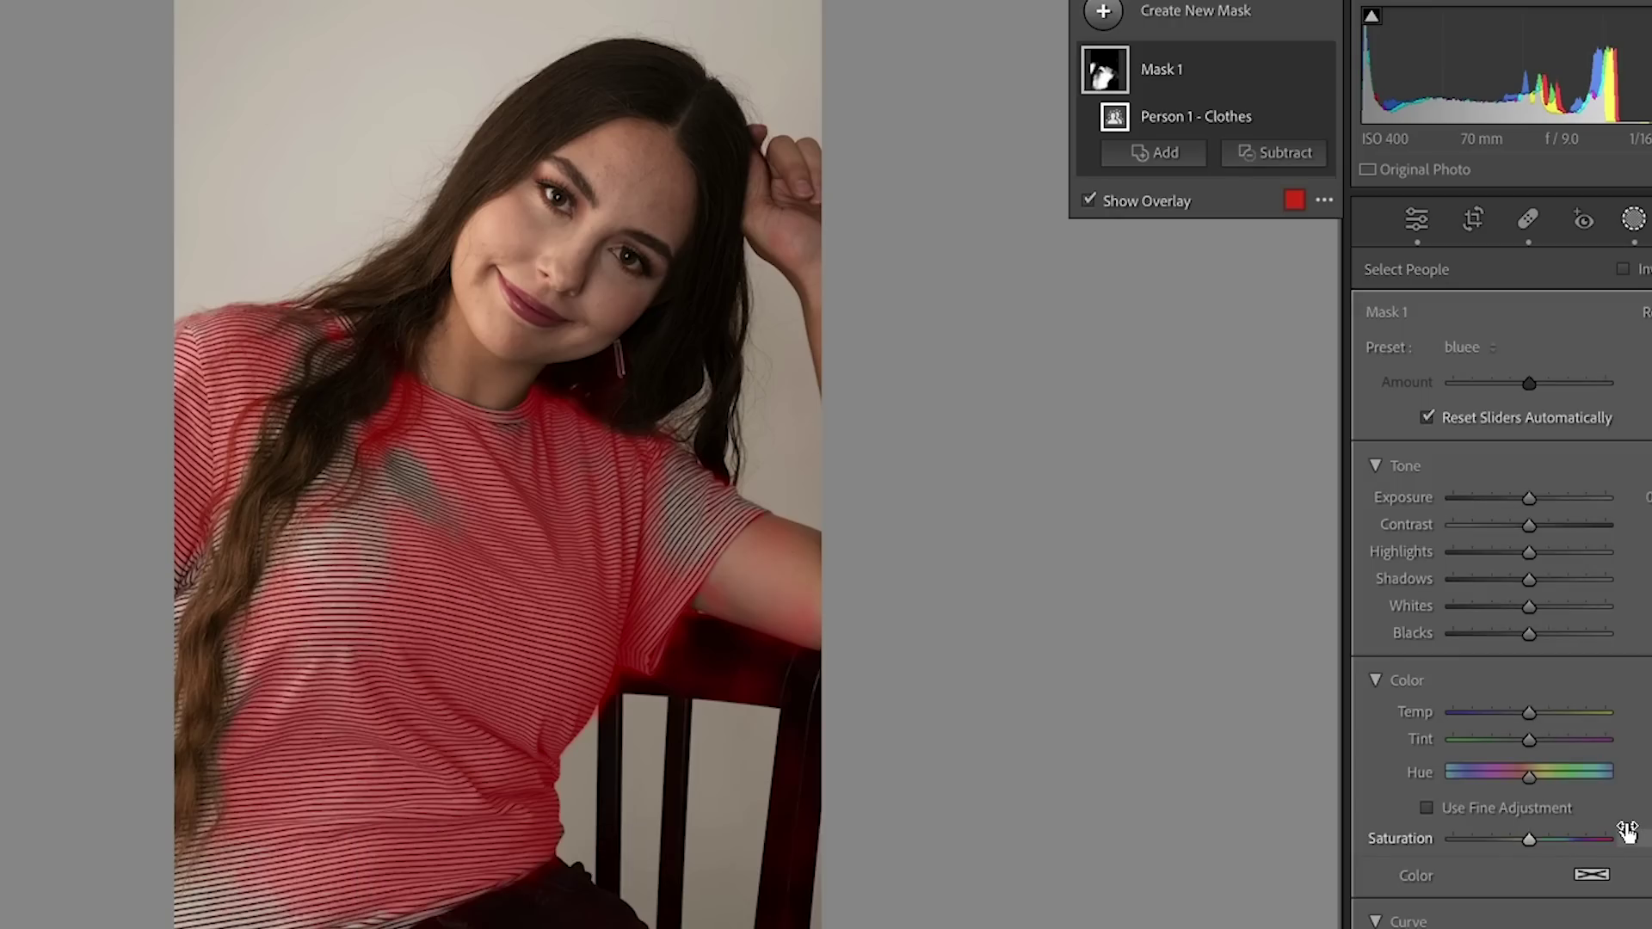
Refine the shirt mask edges with Add and Subtract brushes, toggling the overlay to check
click(1147, 153)
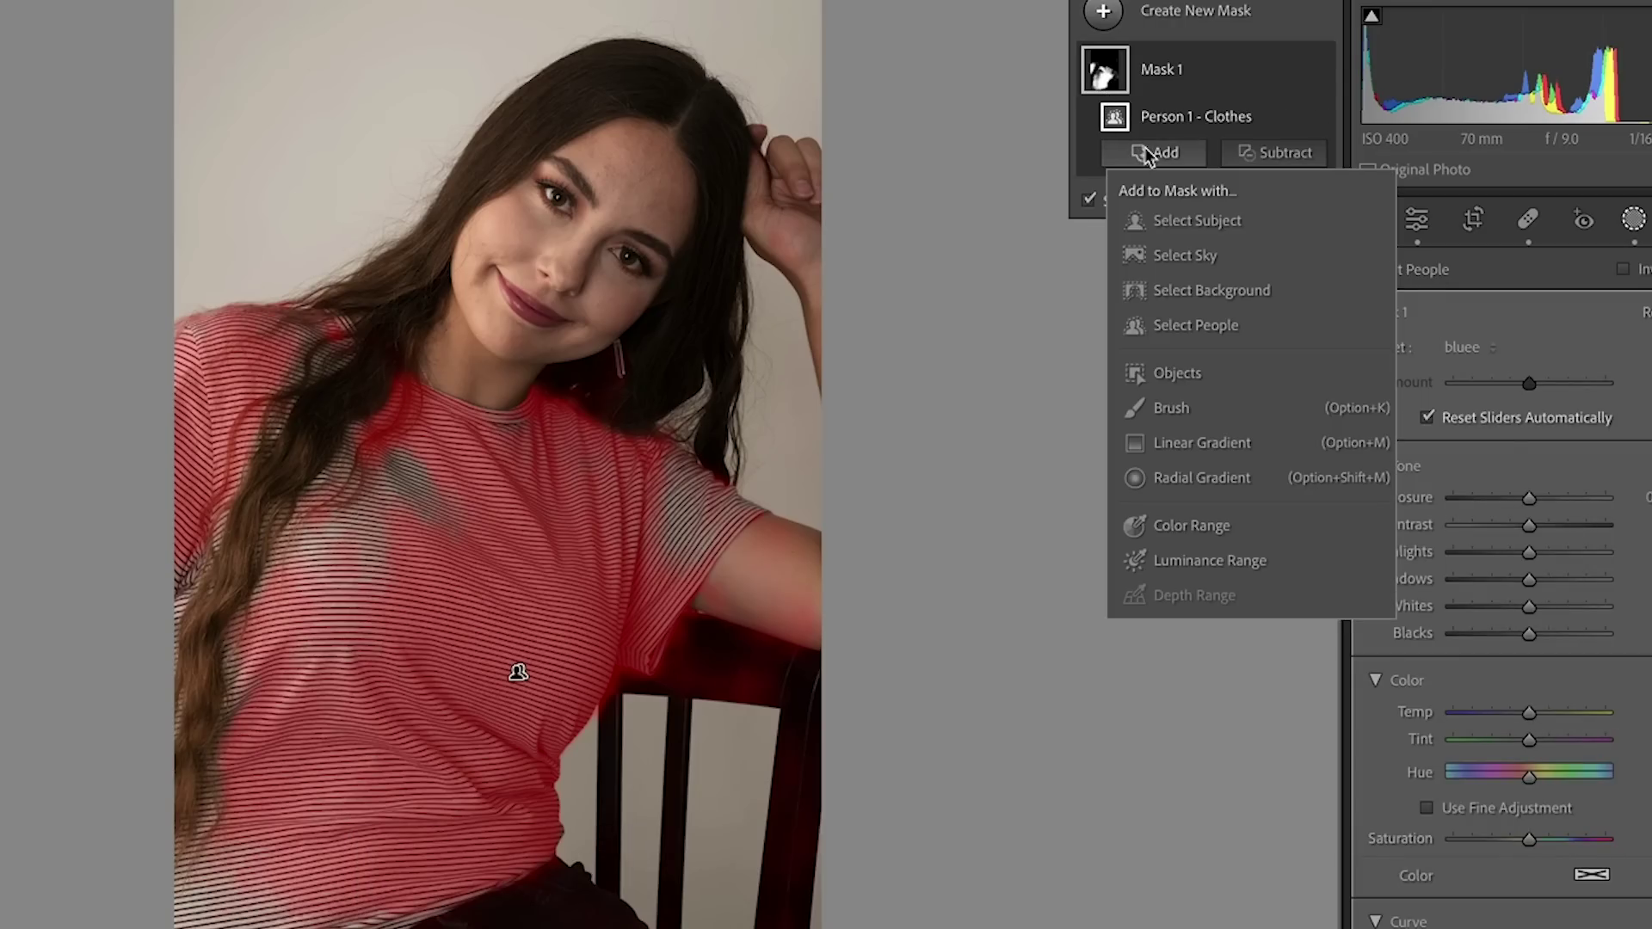
click(1172, 407)
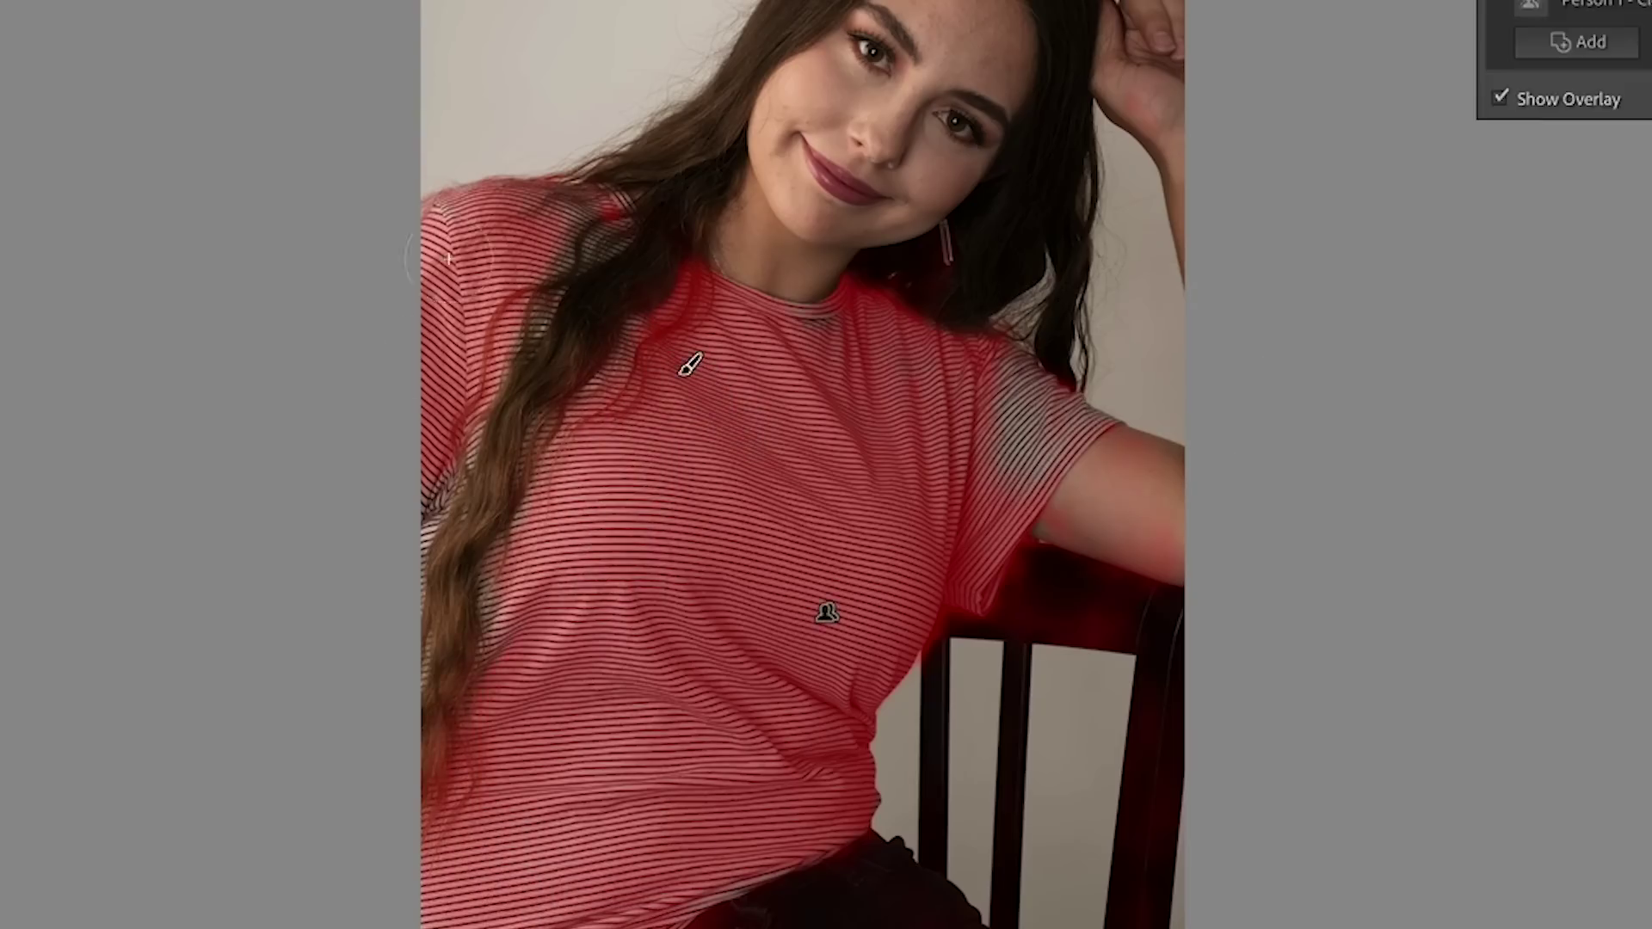
key(ctrl+z)
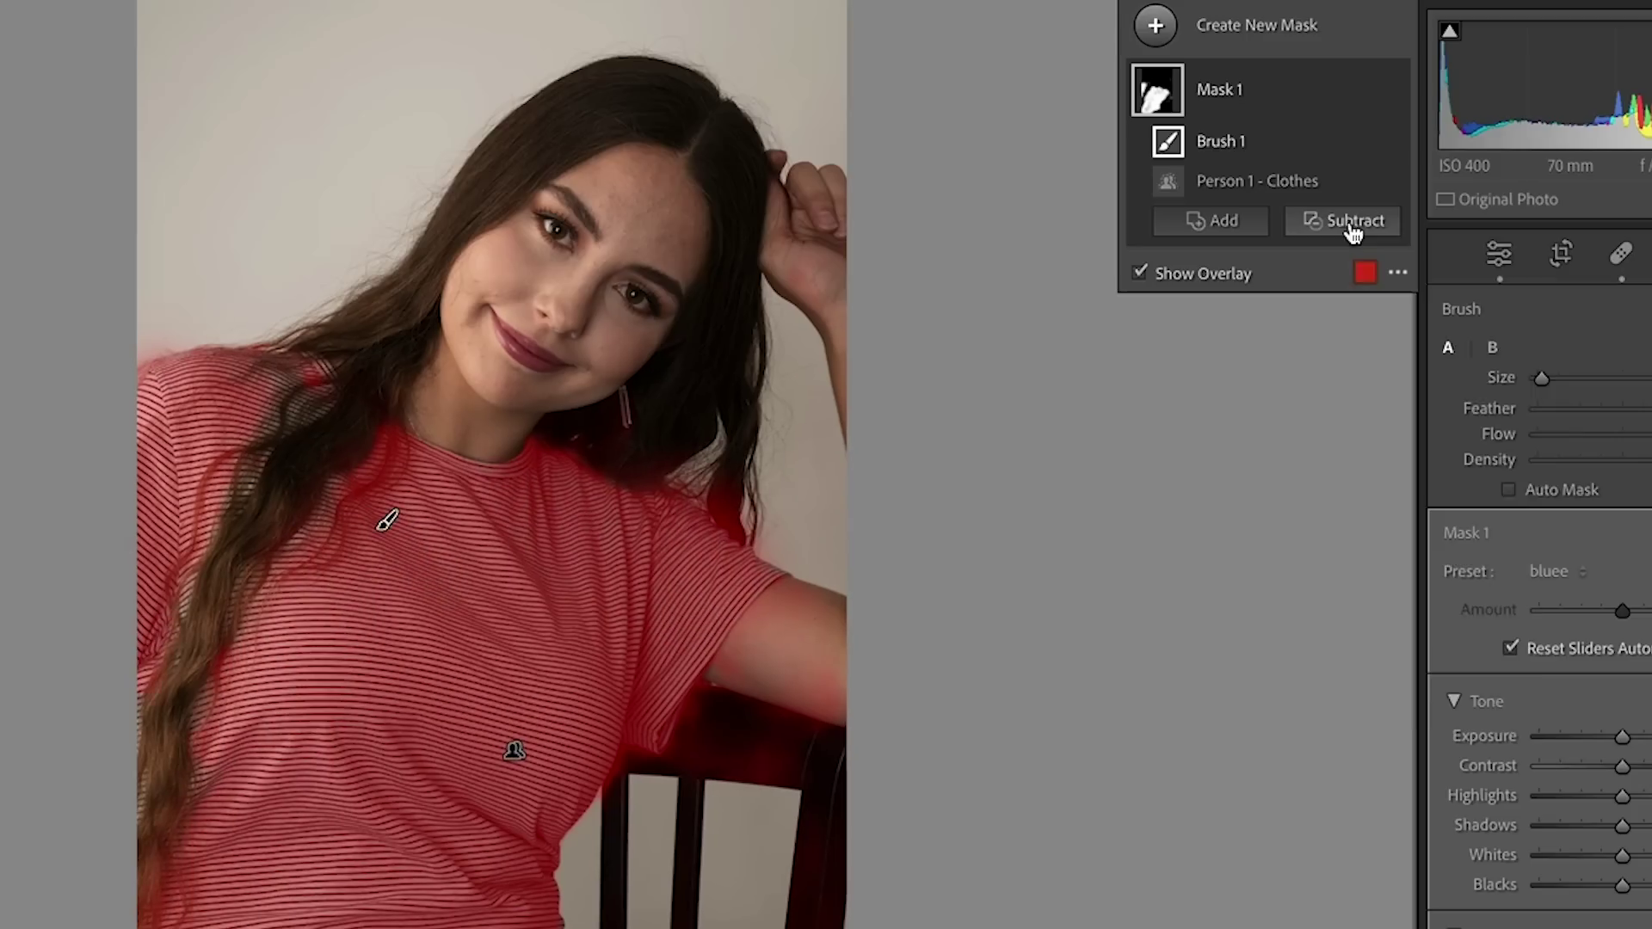
click(1651, 44)
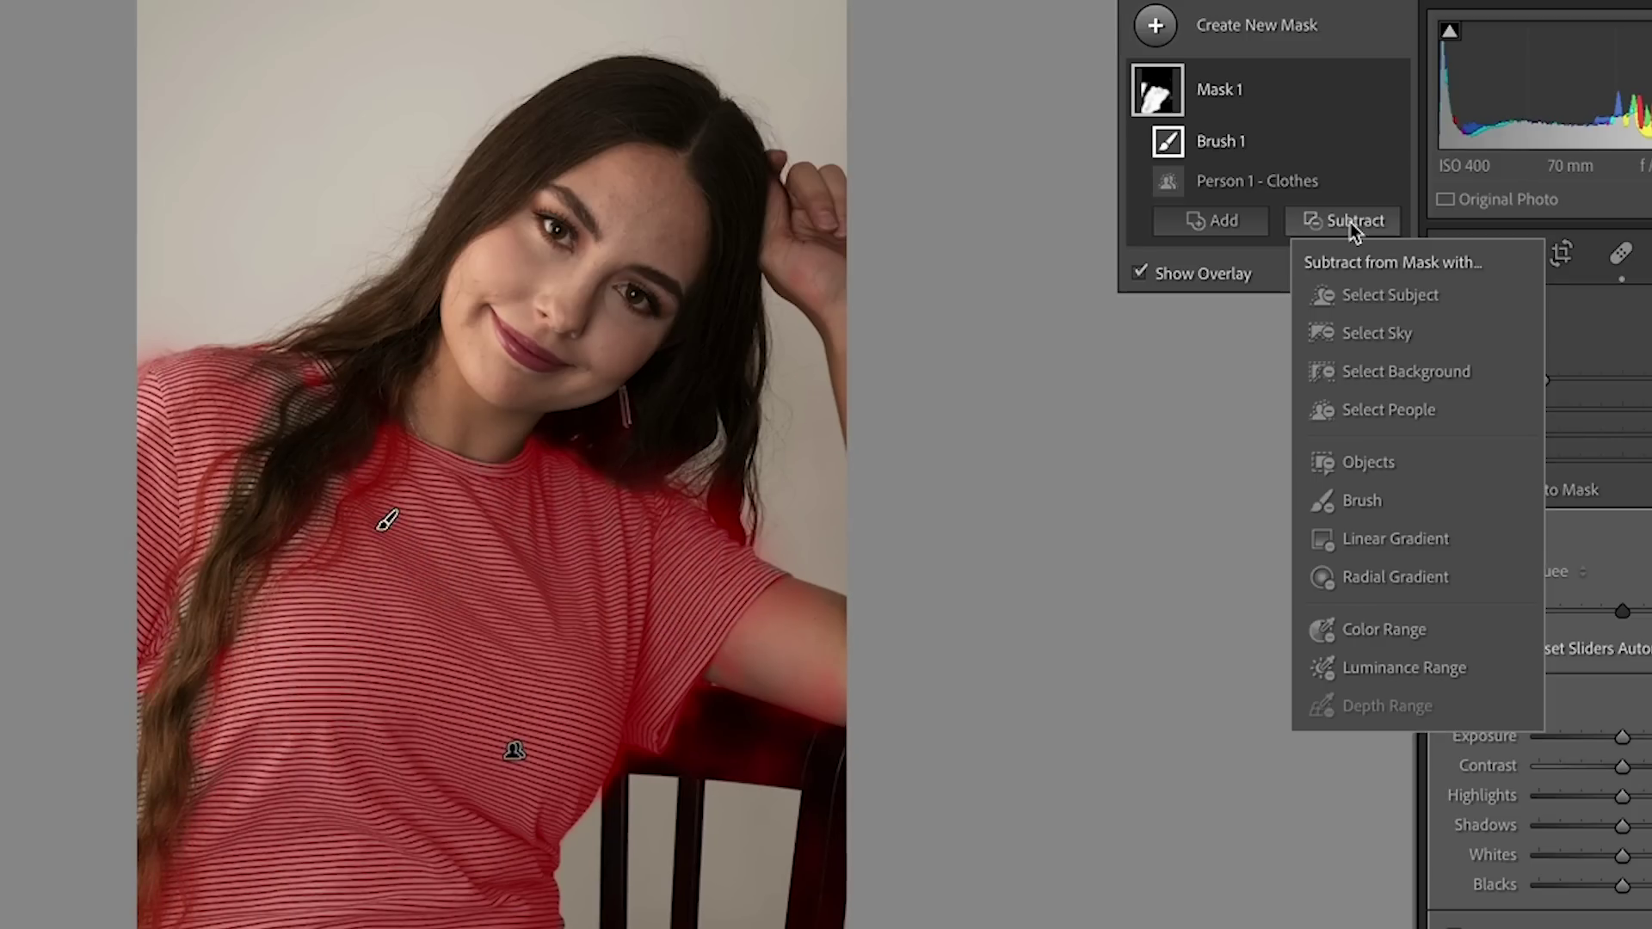
click(1360, 503)
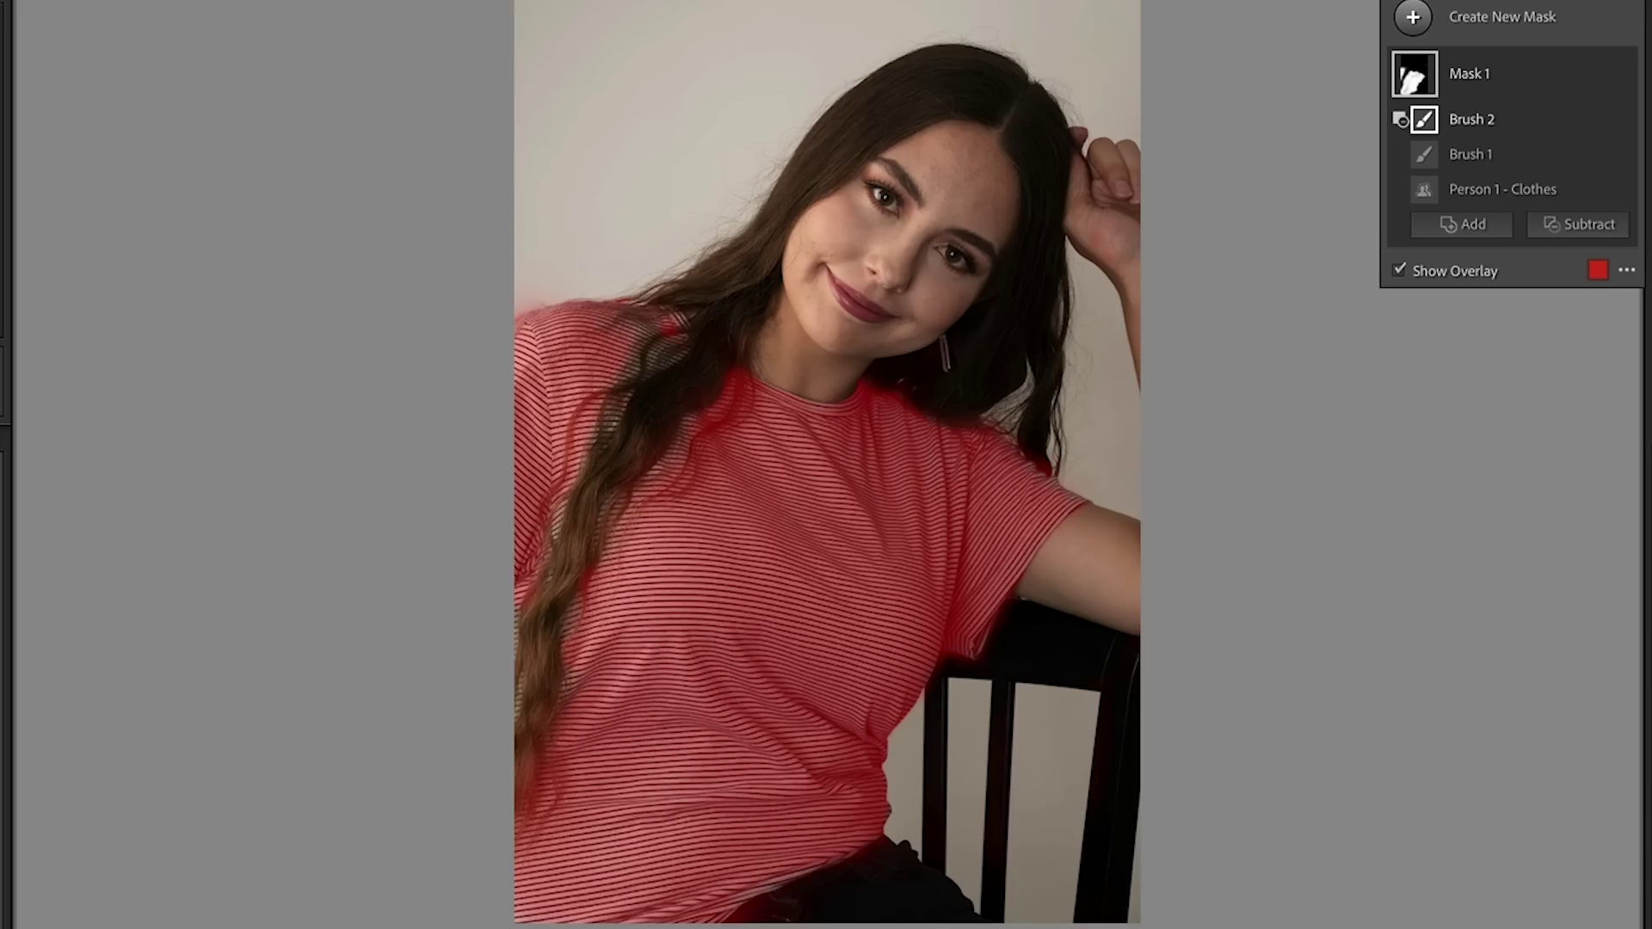
key(m)
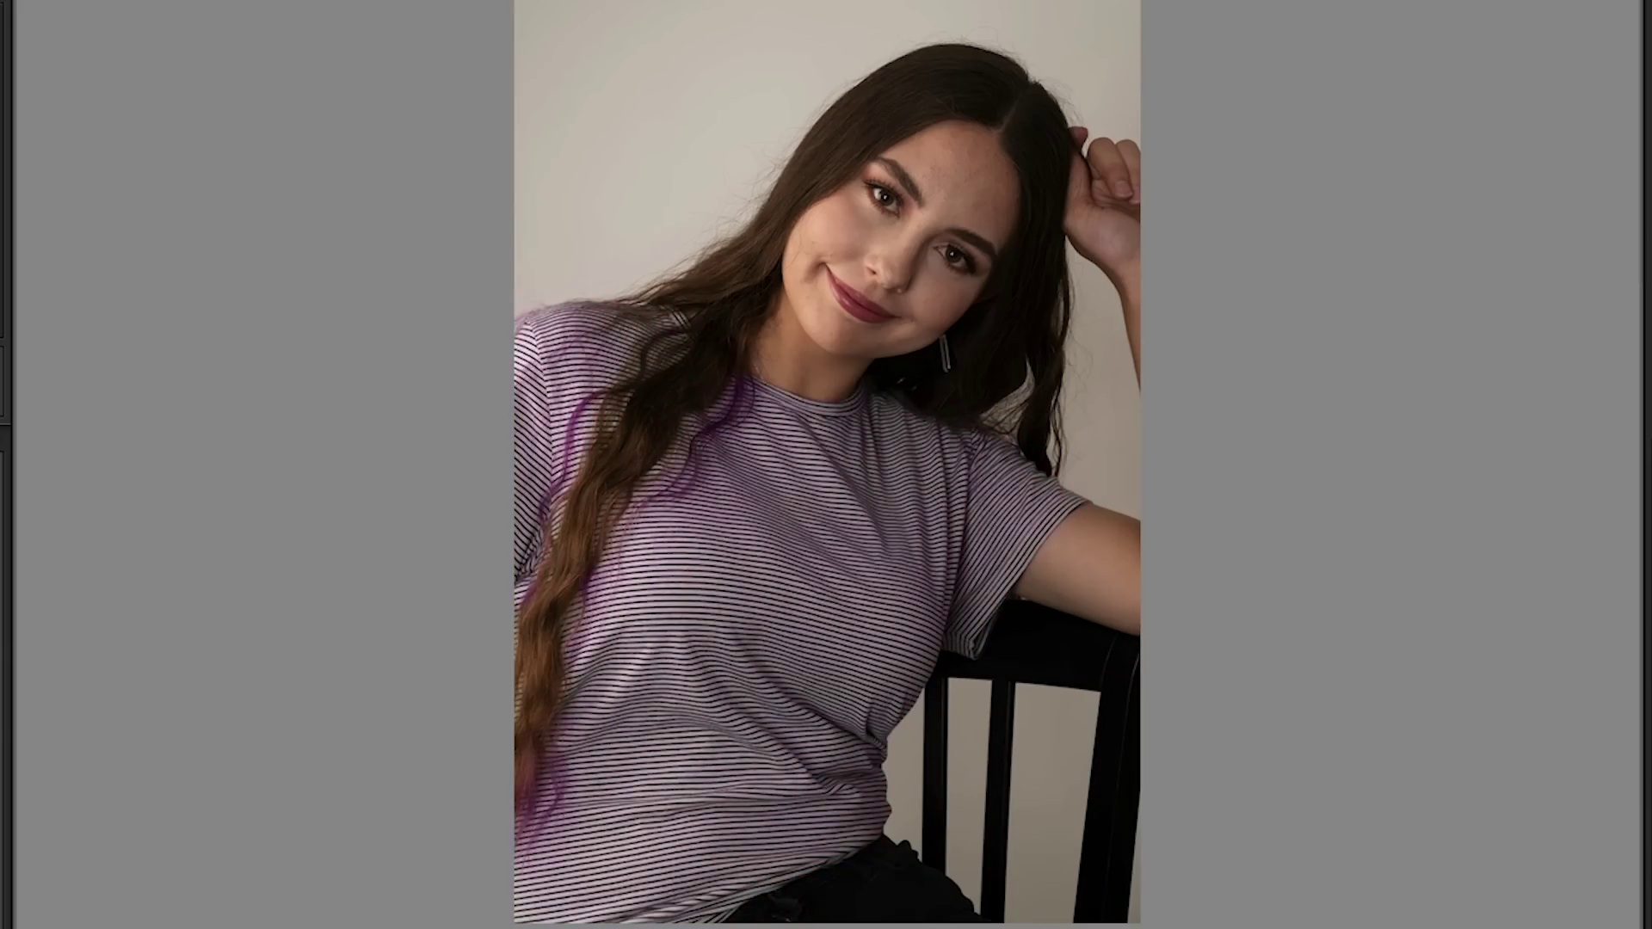
key(m)
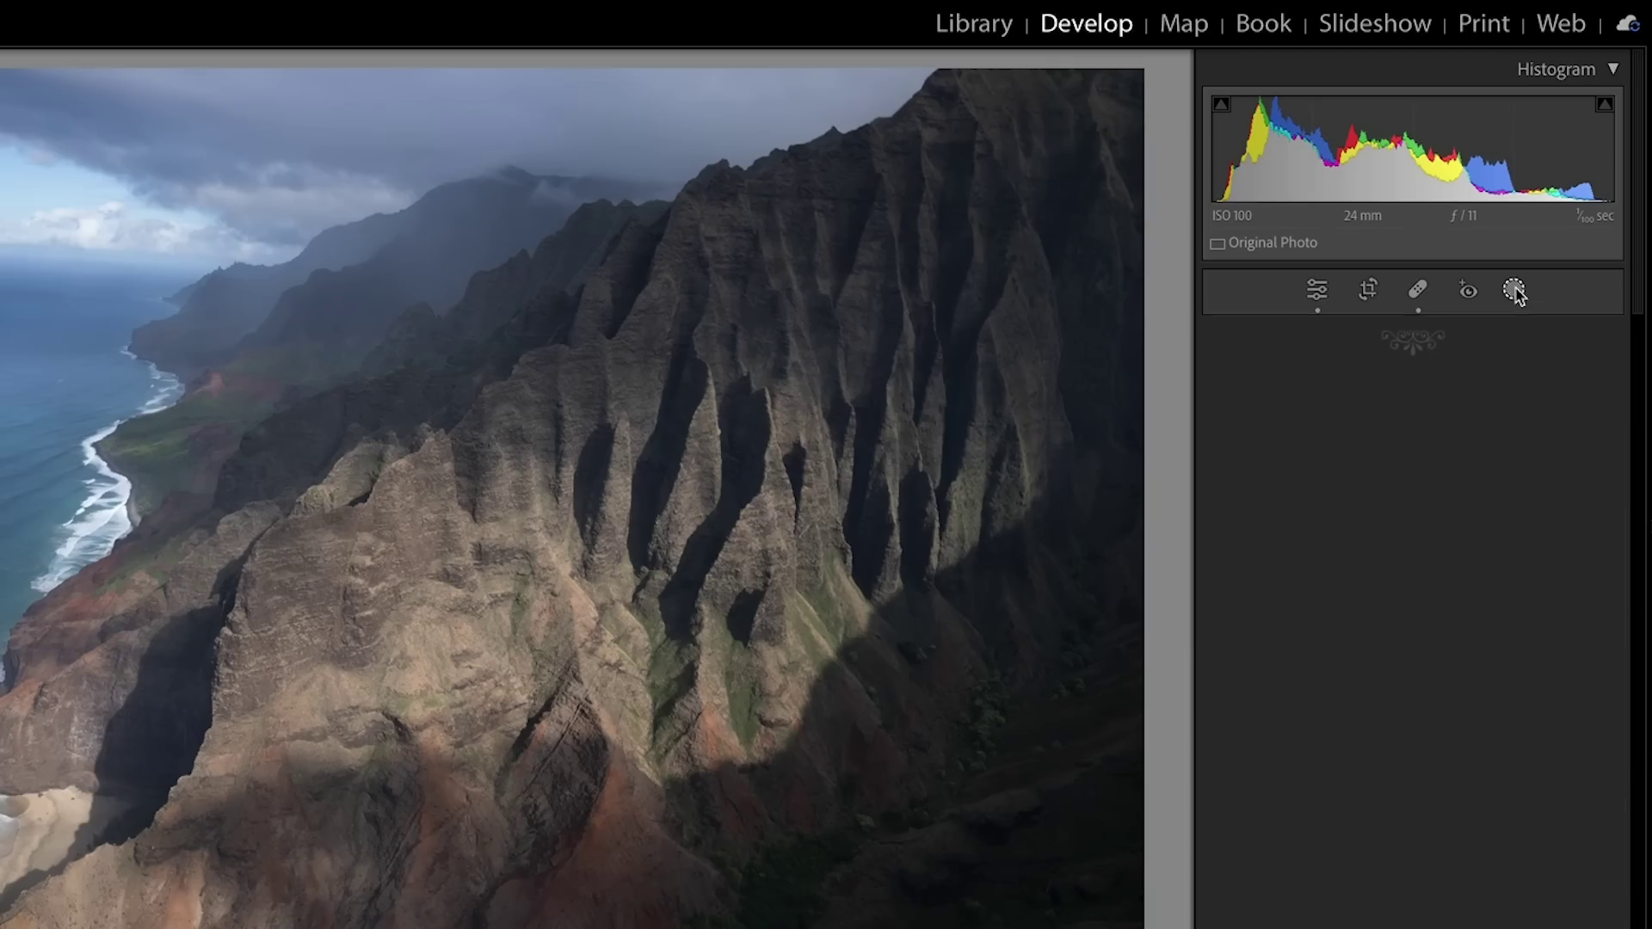
Open the Masking tool on the Napali coast photo
click(1514, 291)
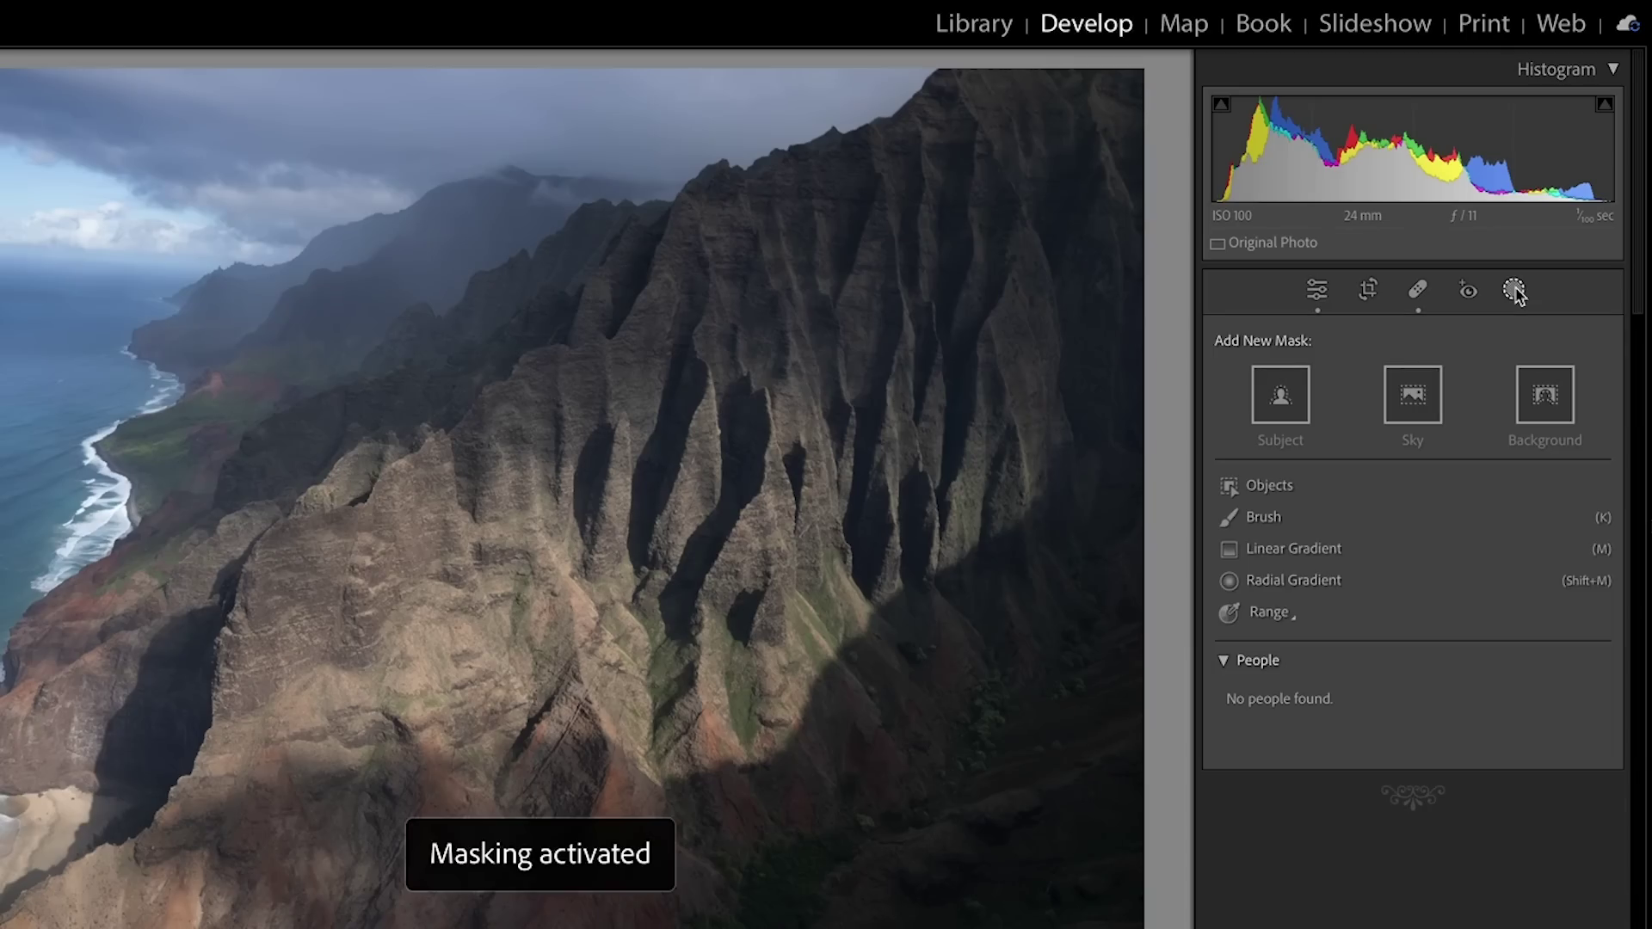
Draw a linear gradient from the upper left down over the cliffs, widen its feather, and scroll to Curve
click(1291, 551)
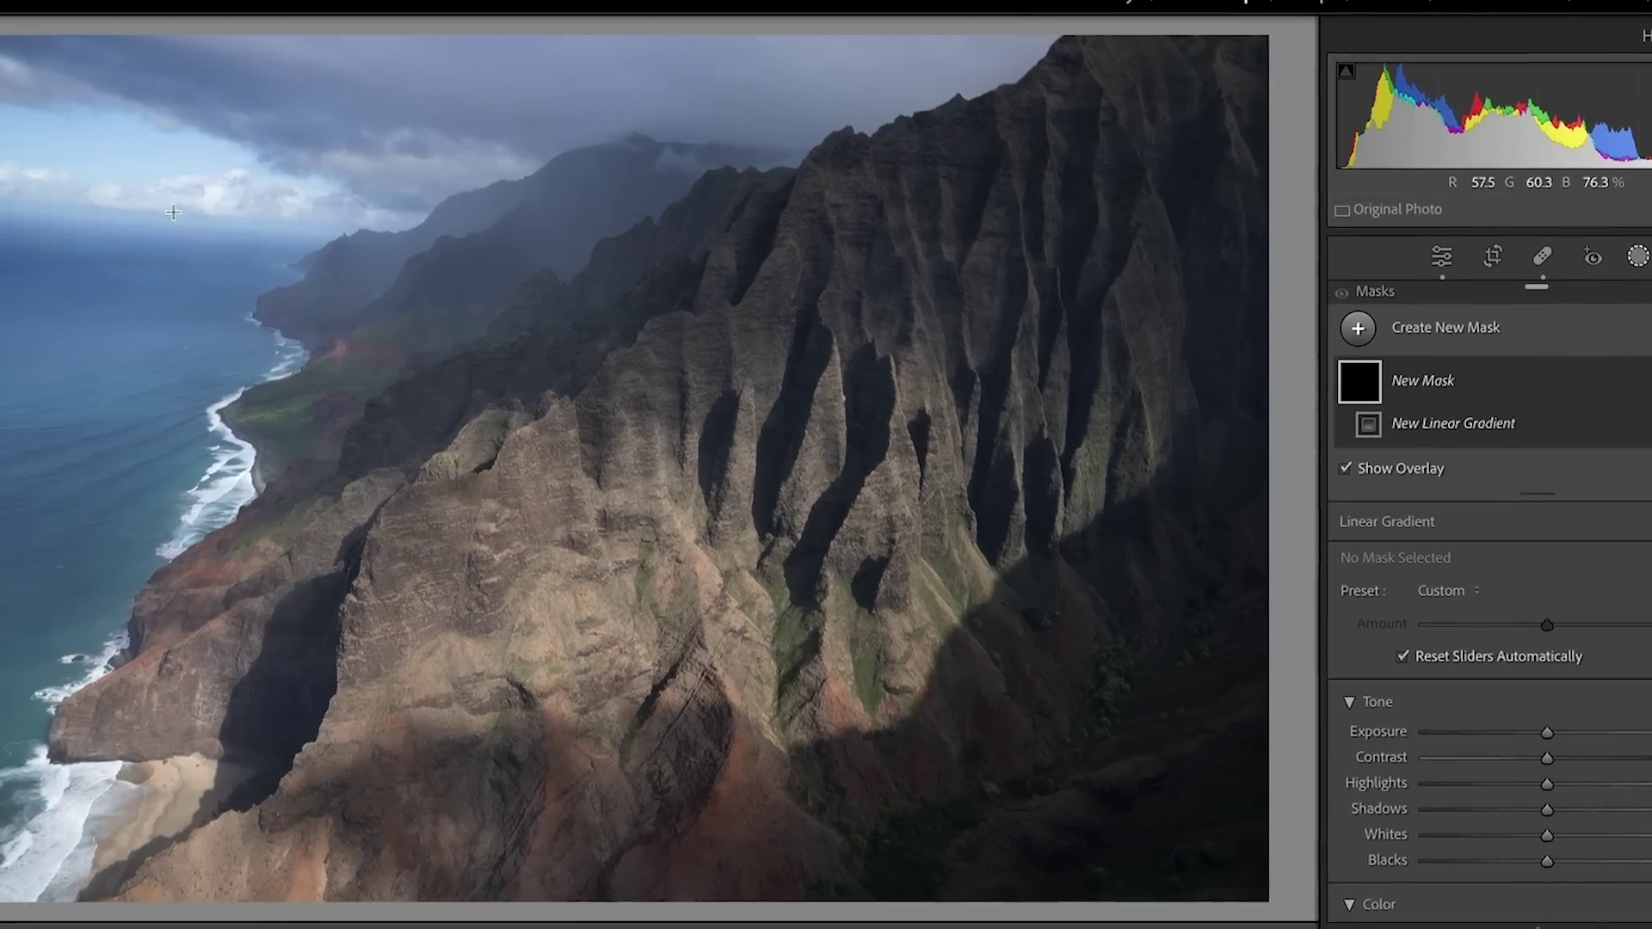
drag(30, 225, 368, 467)
drag(543, 421, 551, 493)
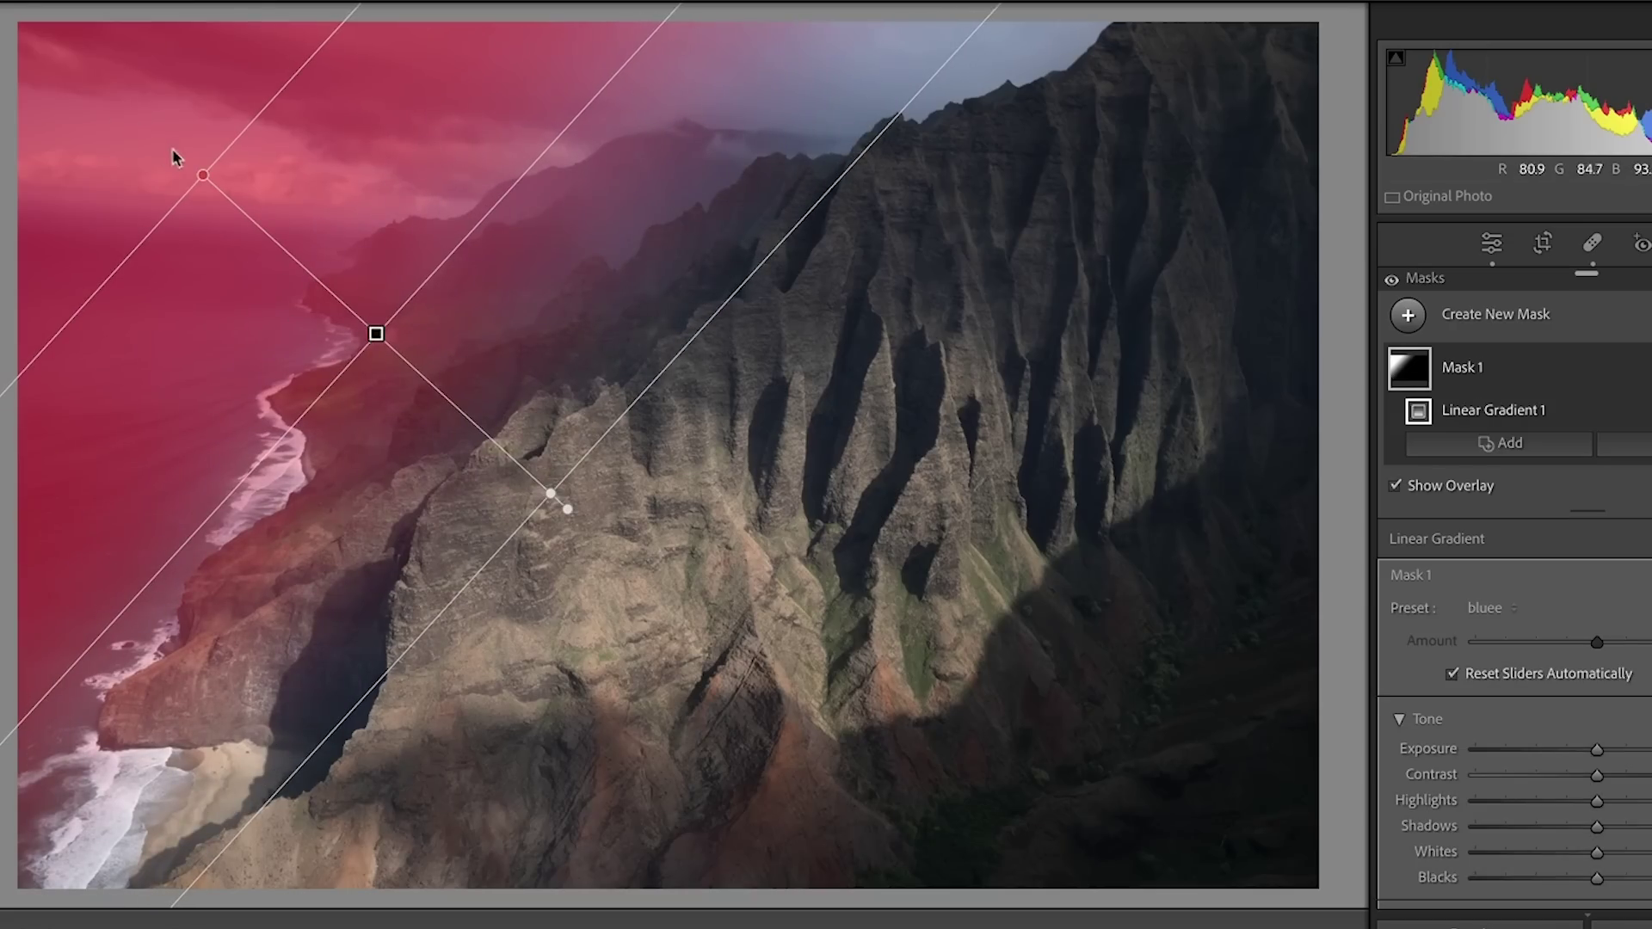
drag(189, 132, 225, 137)
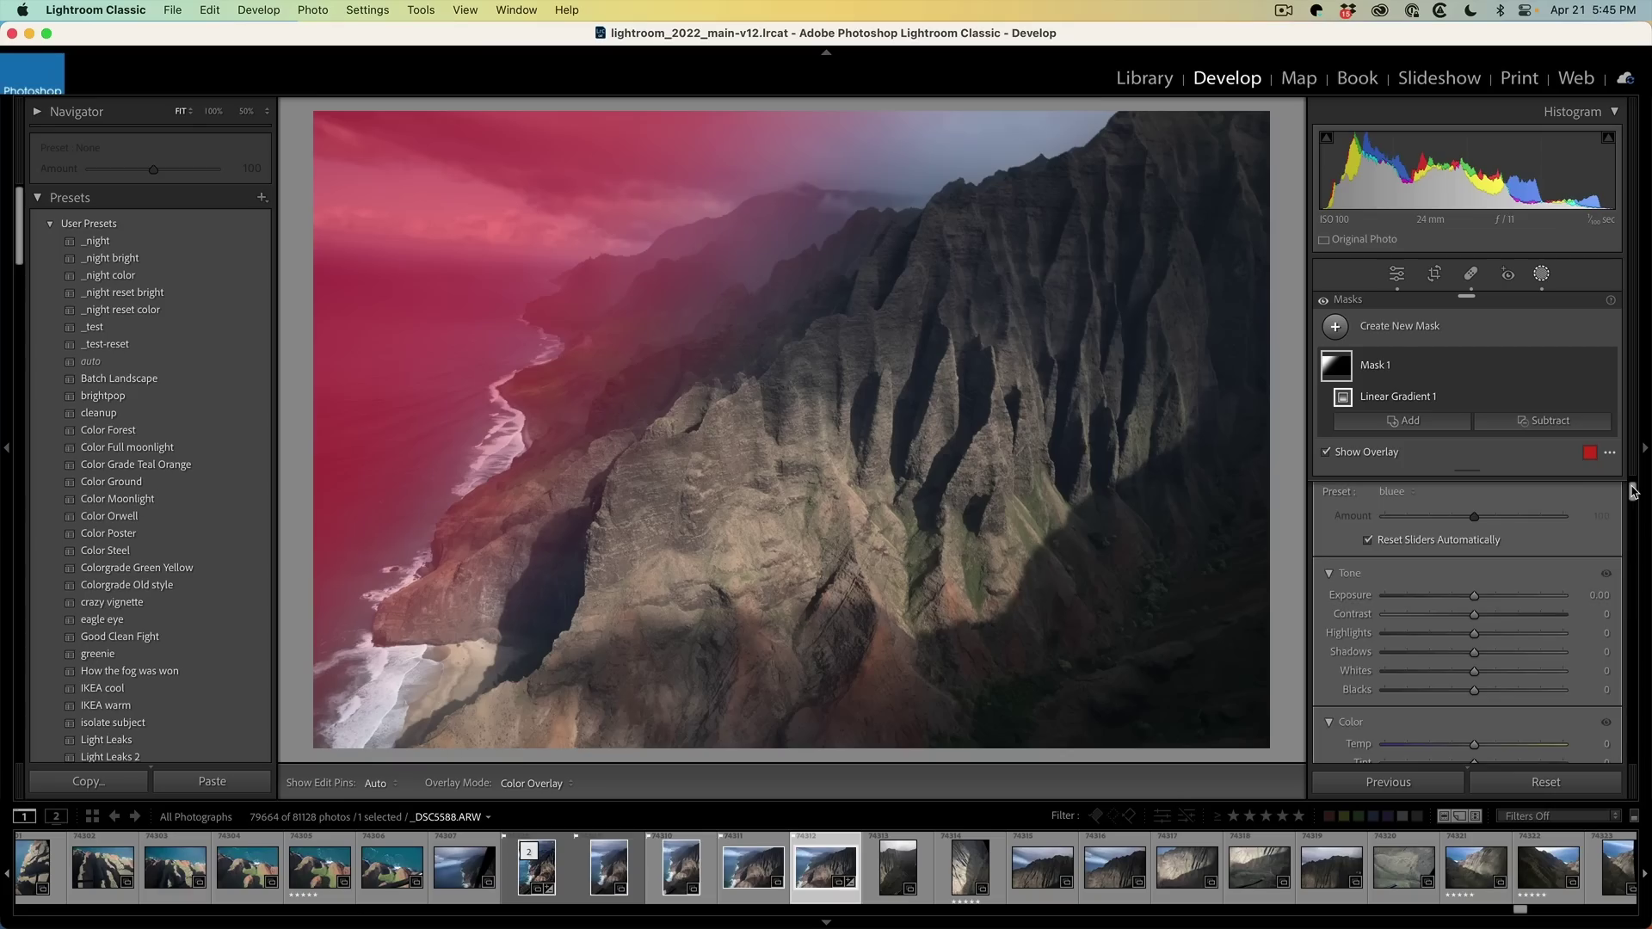
drag(1634, 491, 1633, 519)
Hide the mask overlay and pull down the mask's RGB curve points to darken the tones
key(o)
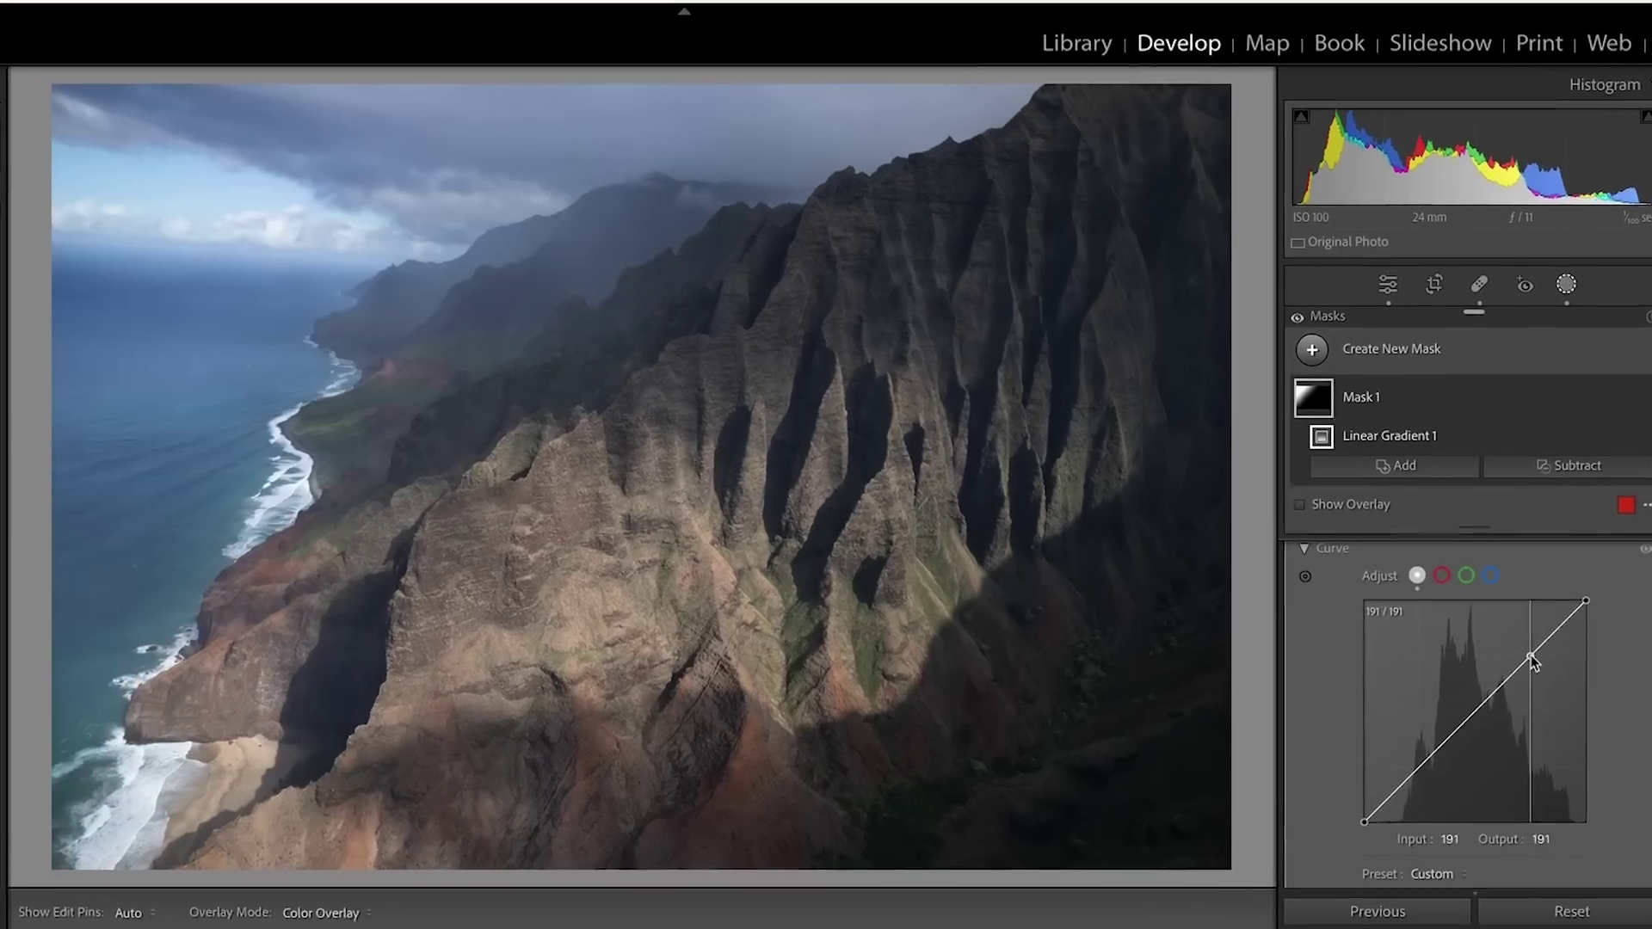
drag(1512, 575, 1519, 580)
drag(1542, 679, 1542, 674)
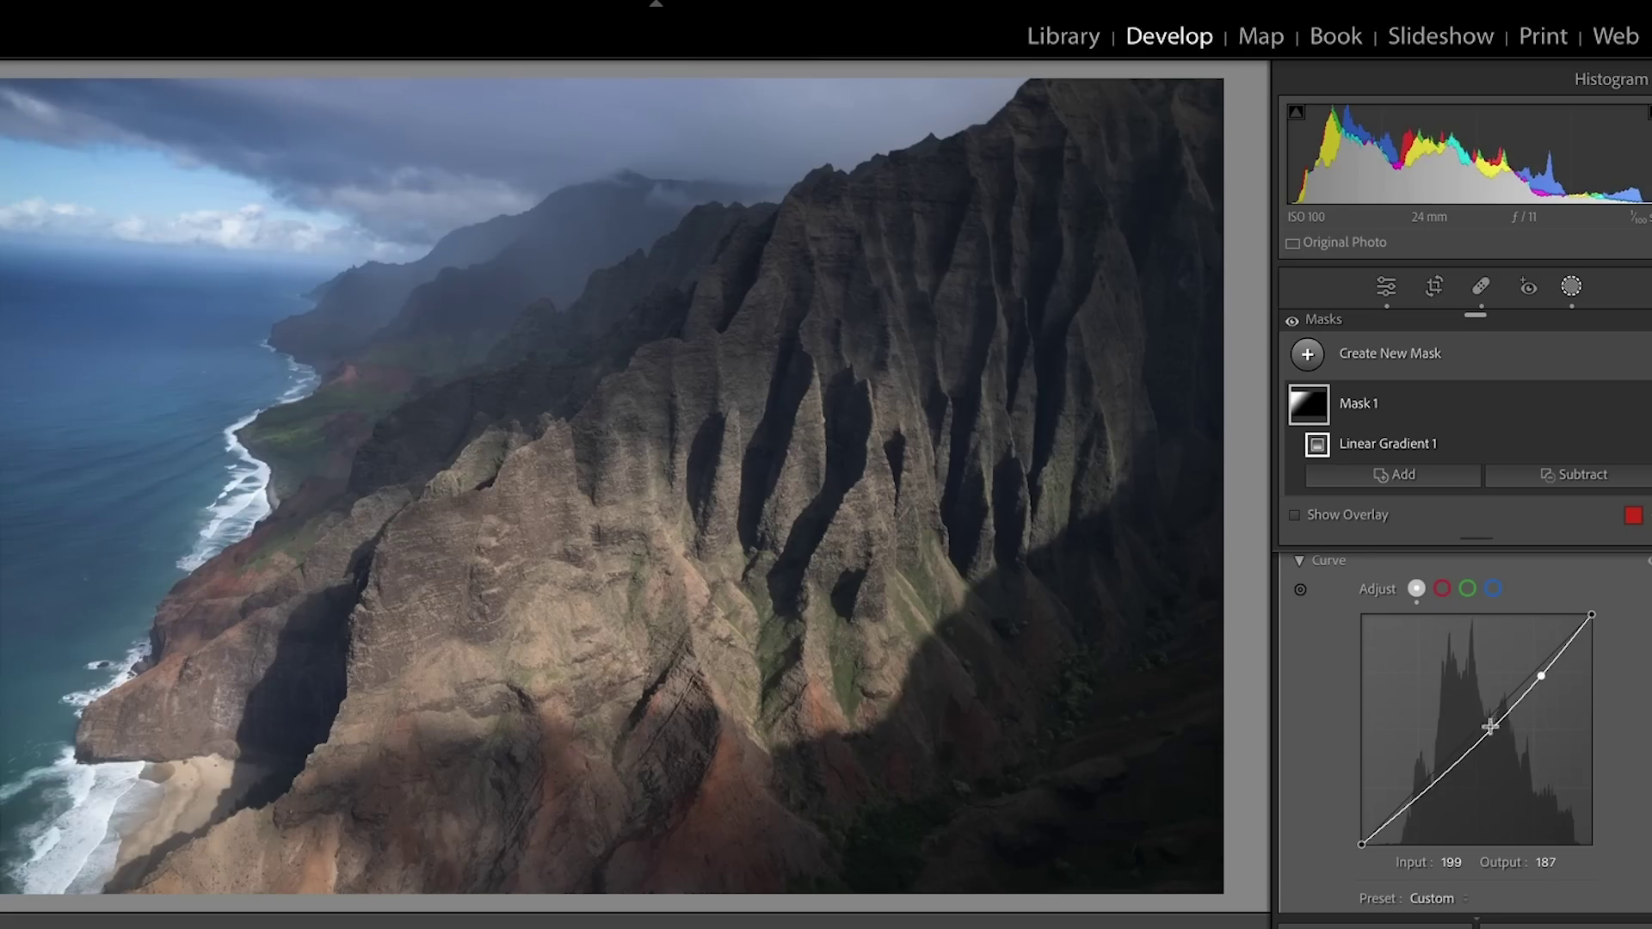
drag(1445, 781, 1443, 773)
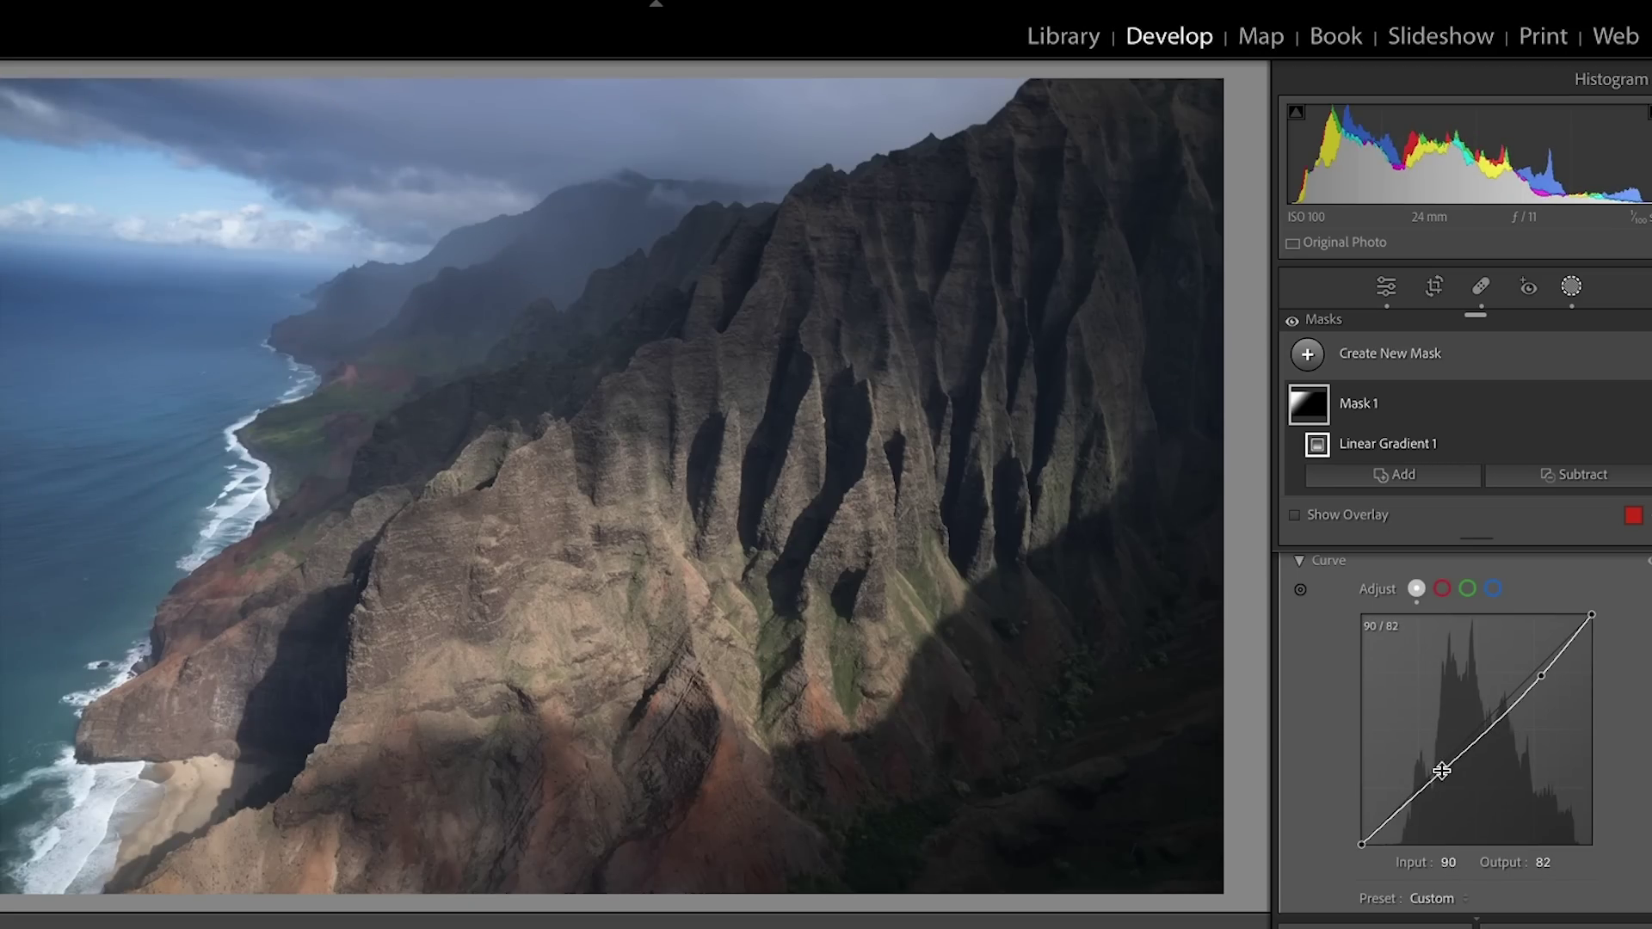
Shape the blue channel curve into an S-curve, select the red channel, and show the Before view
click(1495, 590)
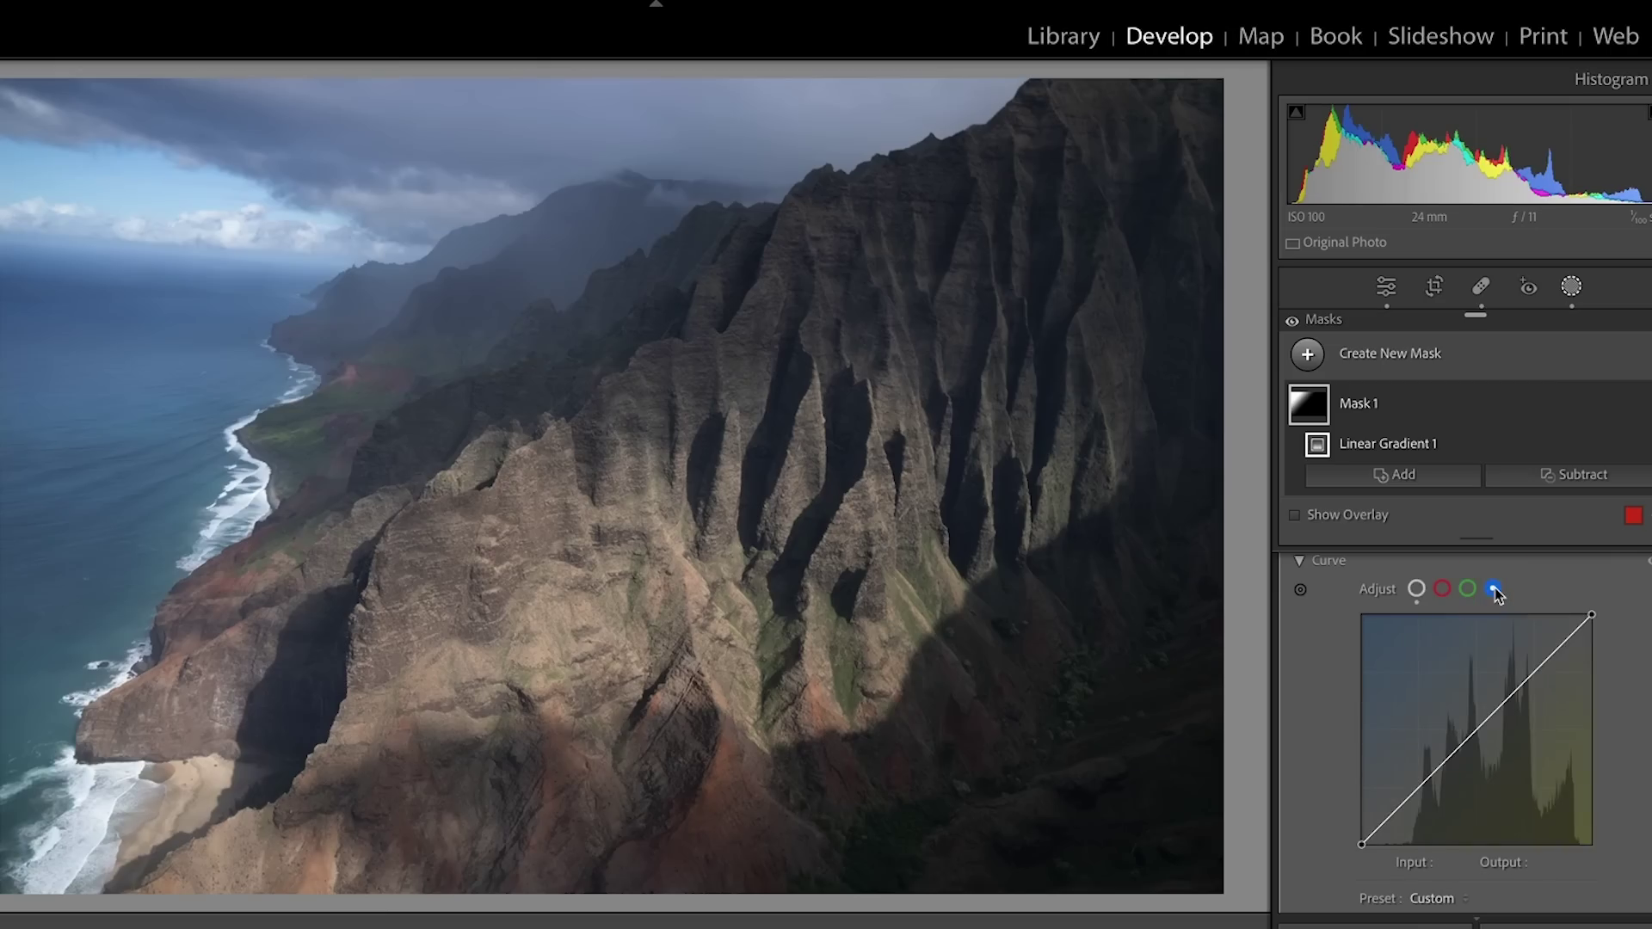
drag(1554, 655, 1562, 675)
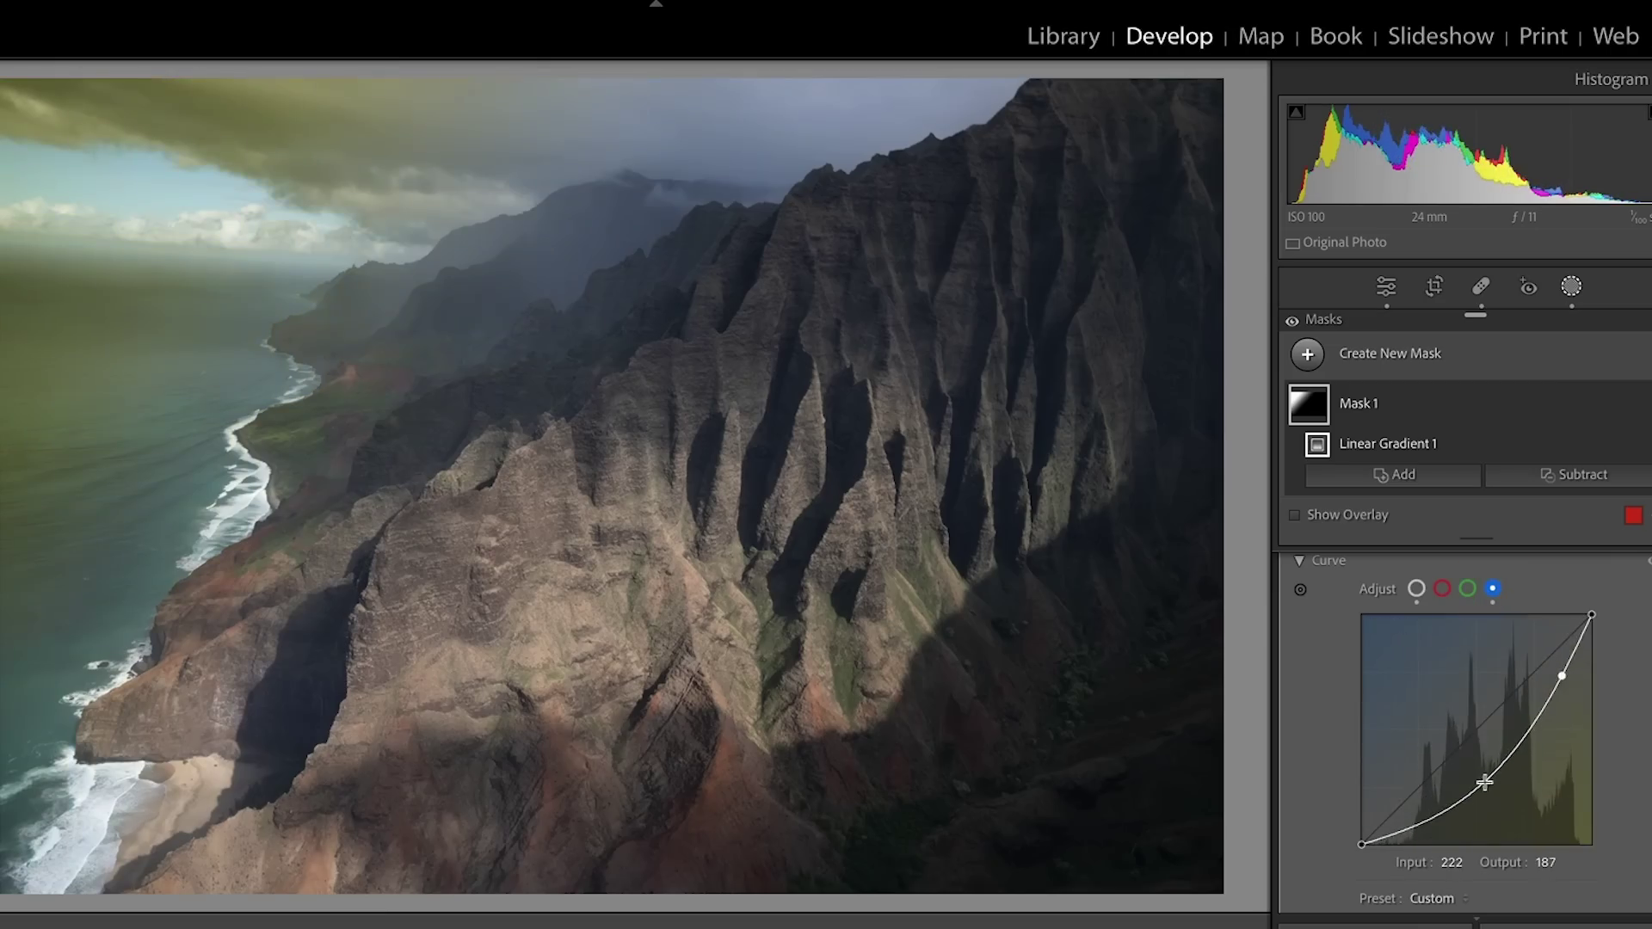
mouse_move(1456, 748)
mouse_down()
mouse_move(1431, 763)
mouse_move(1453, 746)
mouse_up()
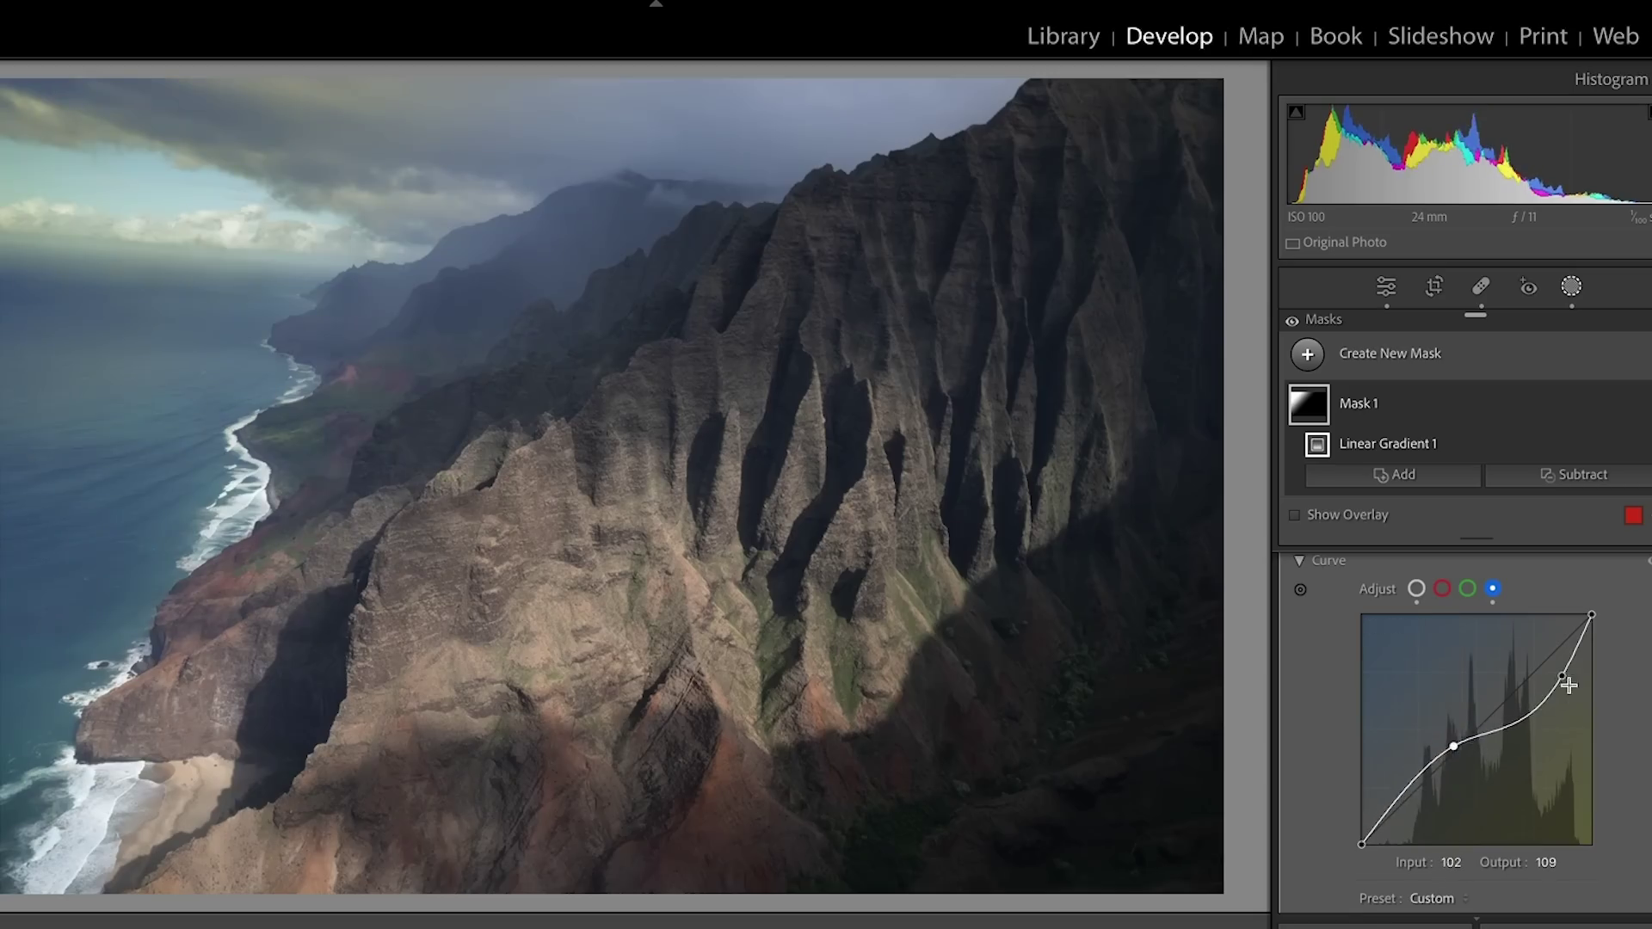
drag(1567, 682, 1568, 678)
click(1442, 589)
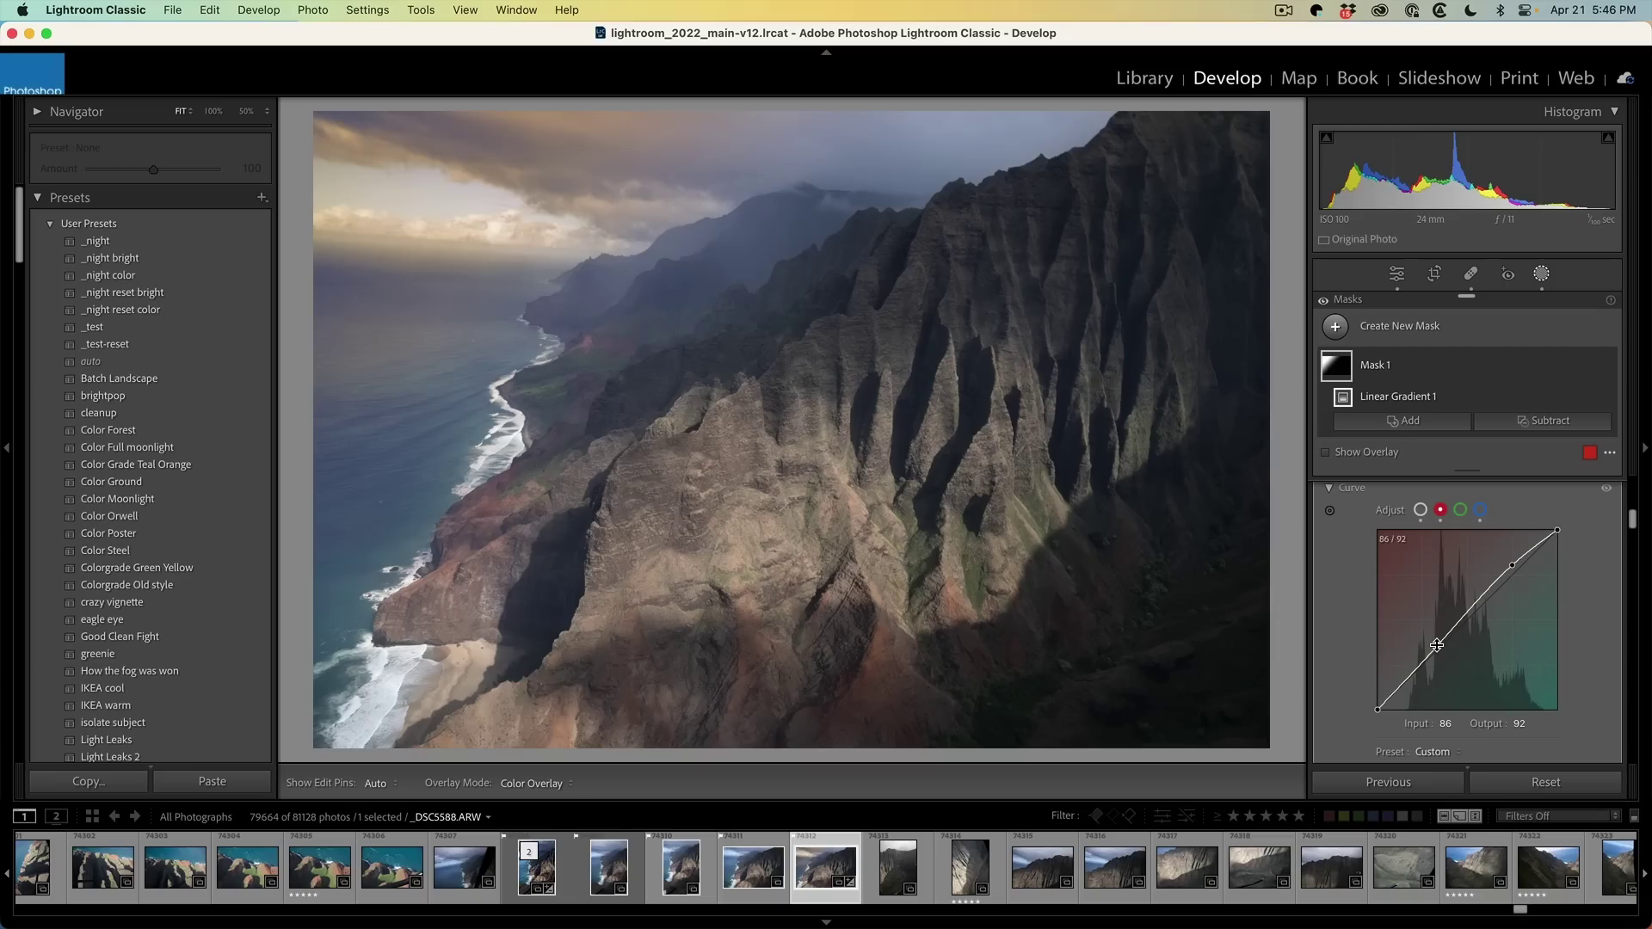
key(backslash)
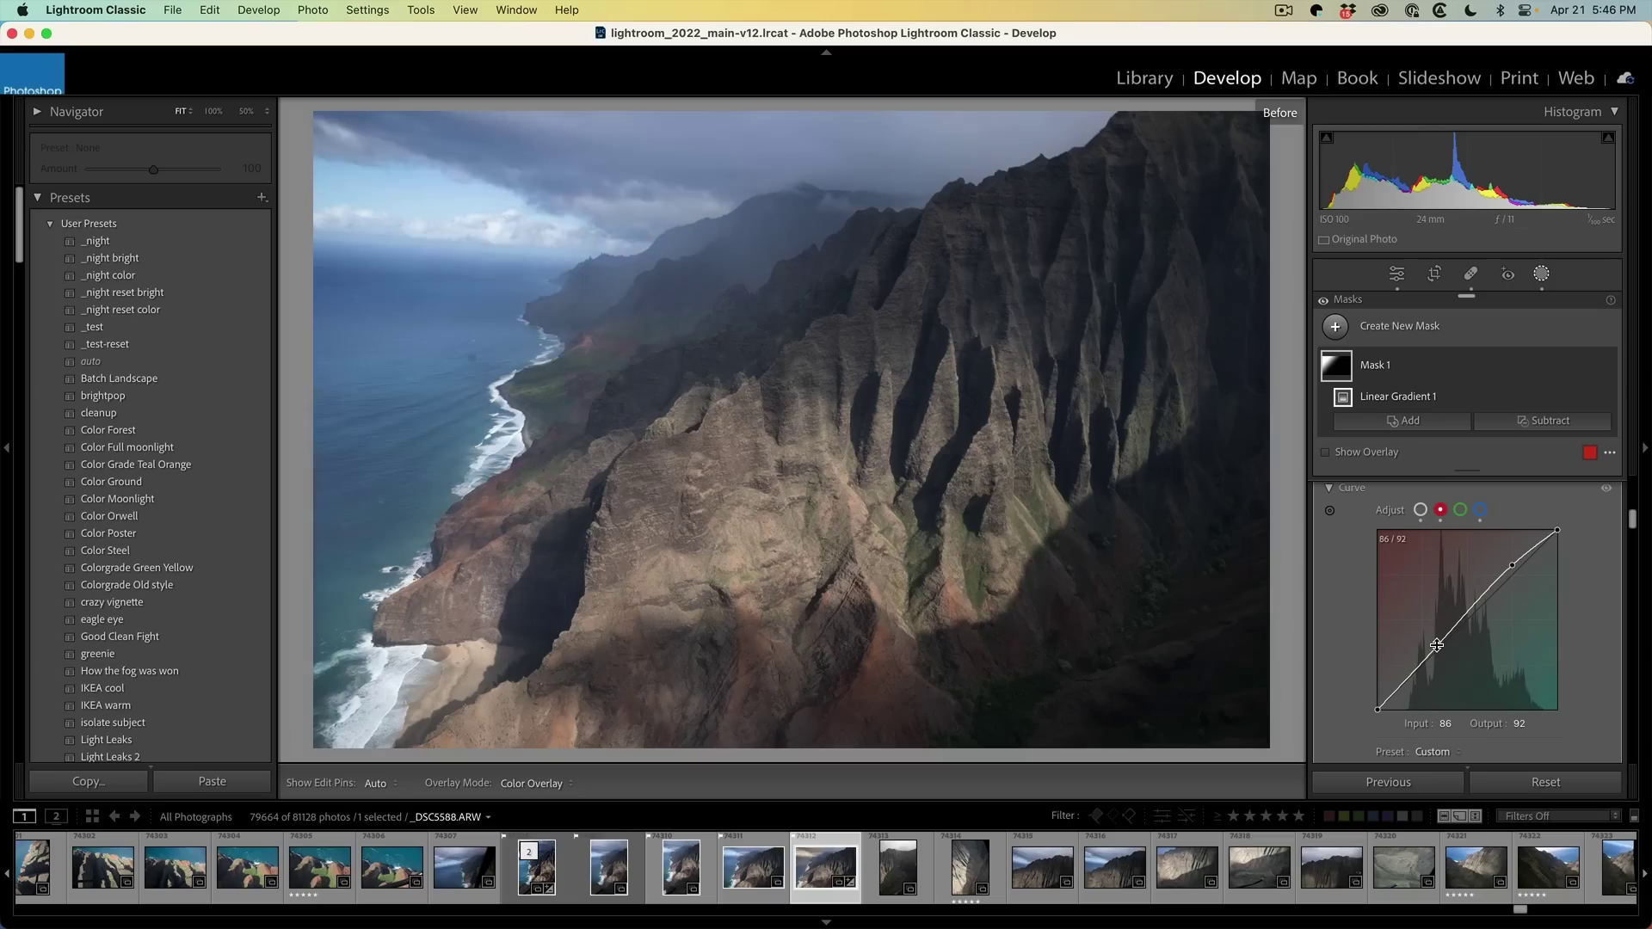
Switch from the Before view back to the edited Napali photo
key(backslash)
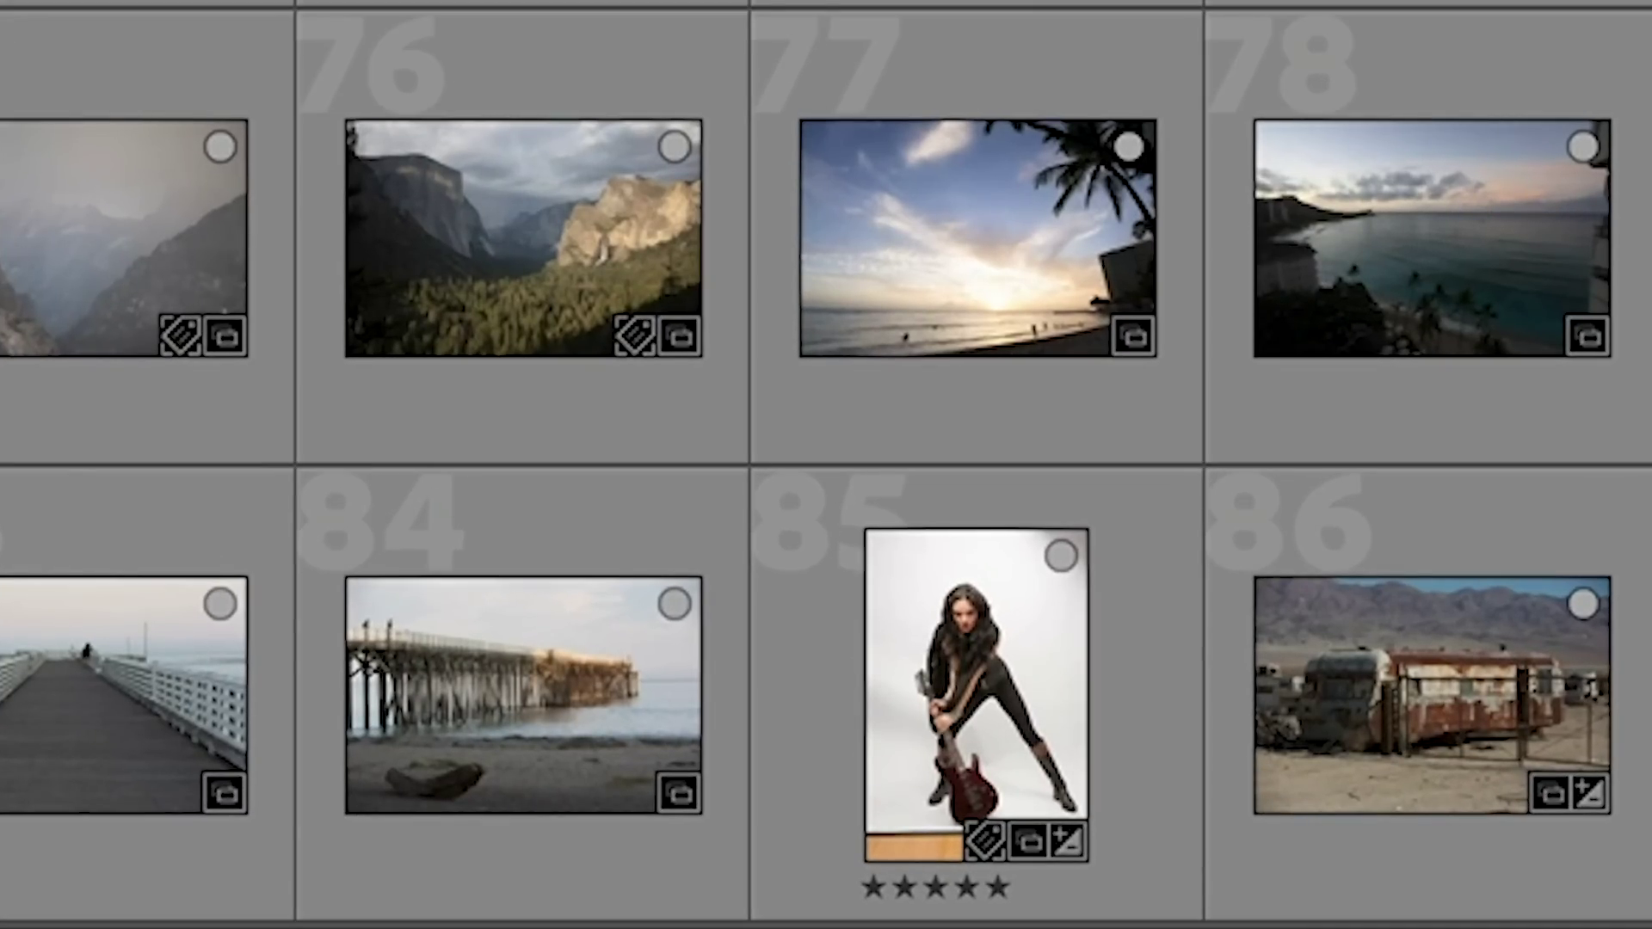
Add the rusty trailer photo to the selection and open both as Smart Object Layers in Photoshop
click(1461, 700)
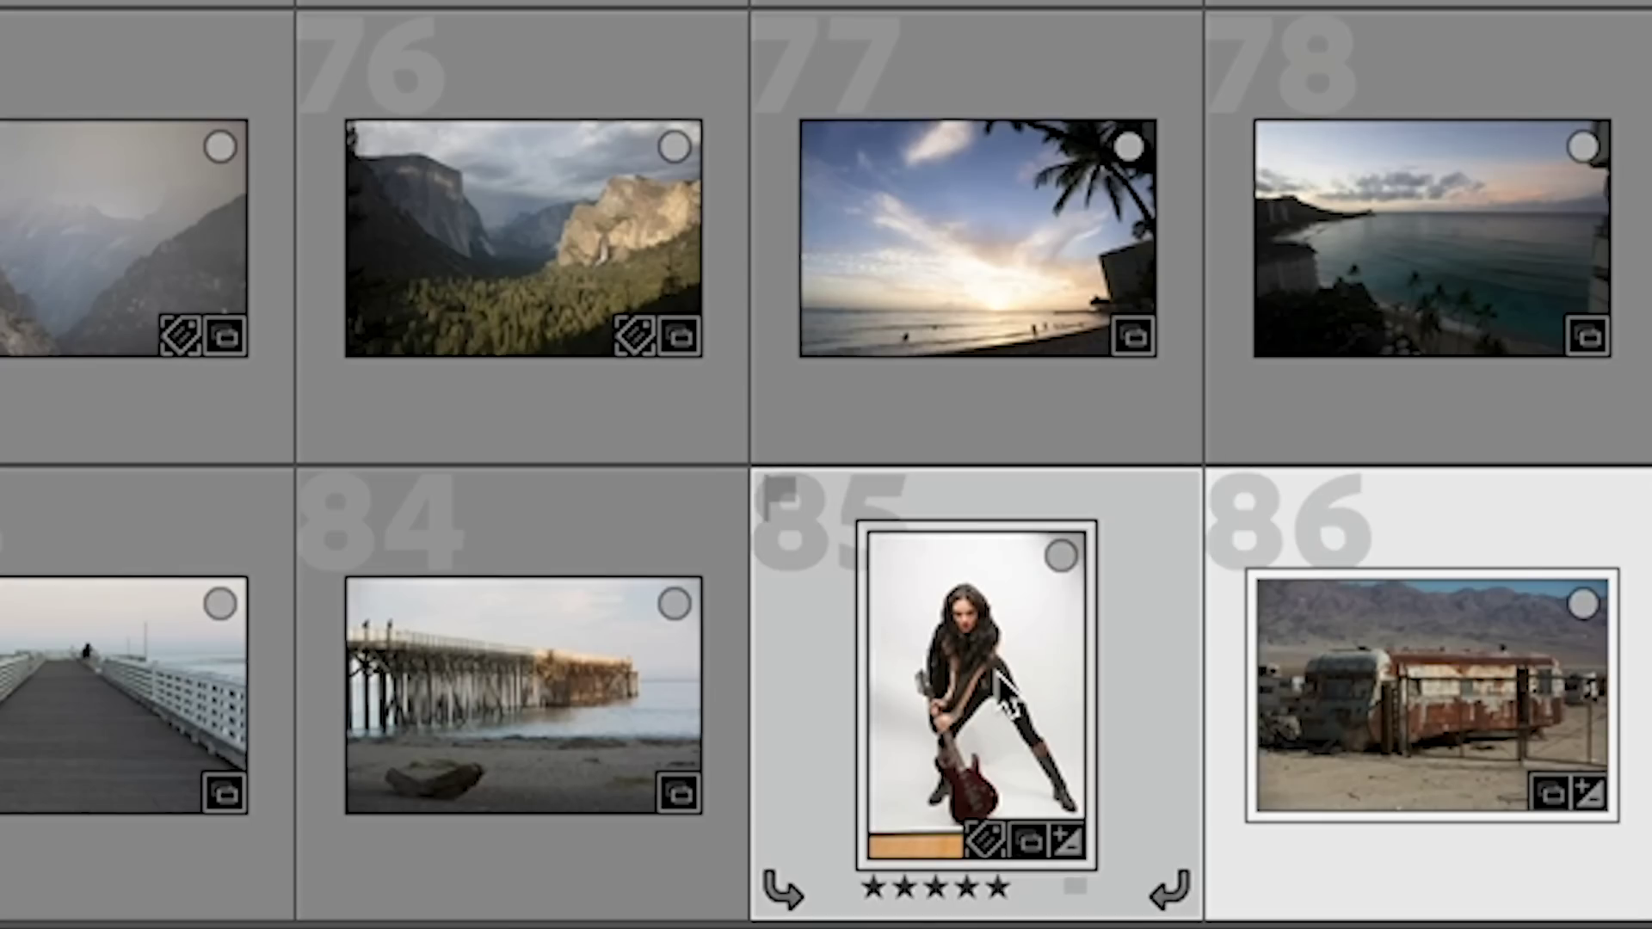
right_click(1365, 659)
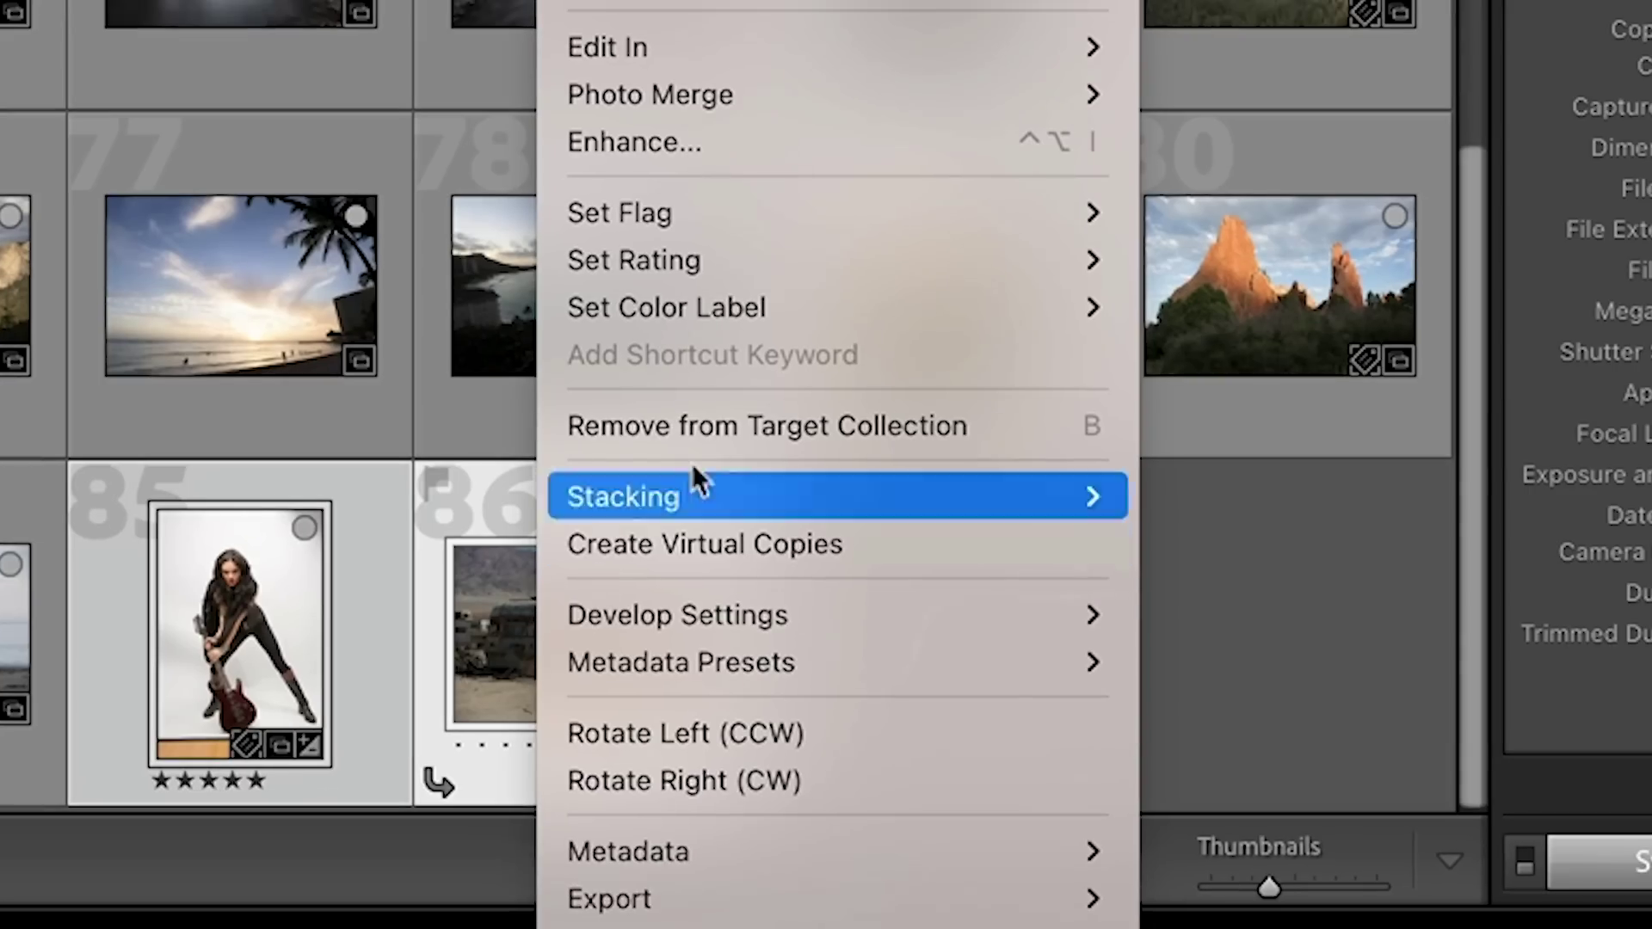
mouse_move(754, 47)
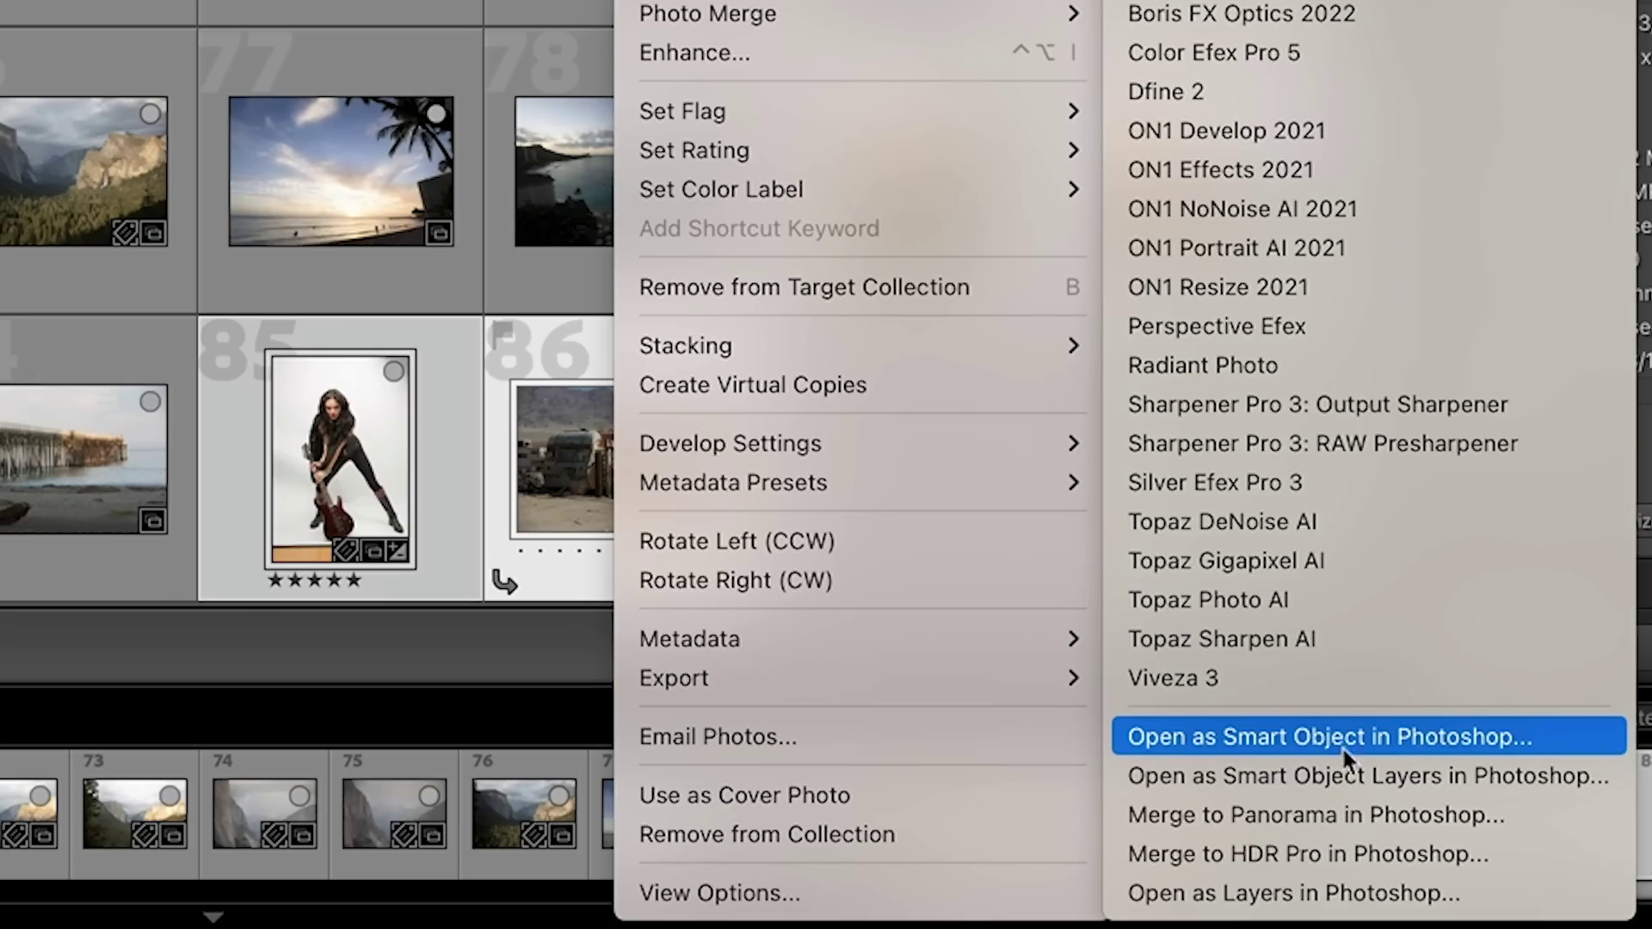
click(1397, 772)
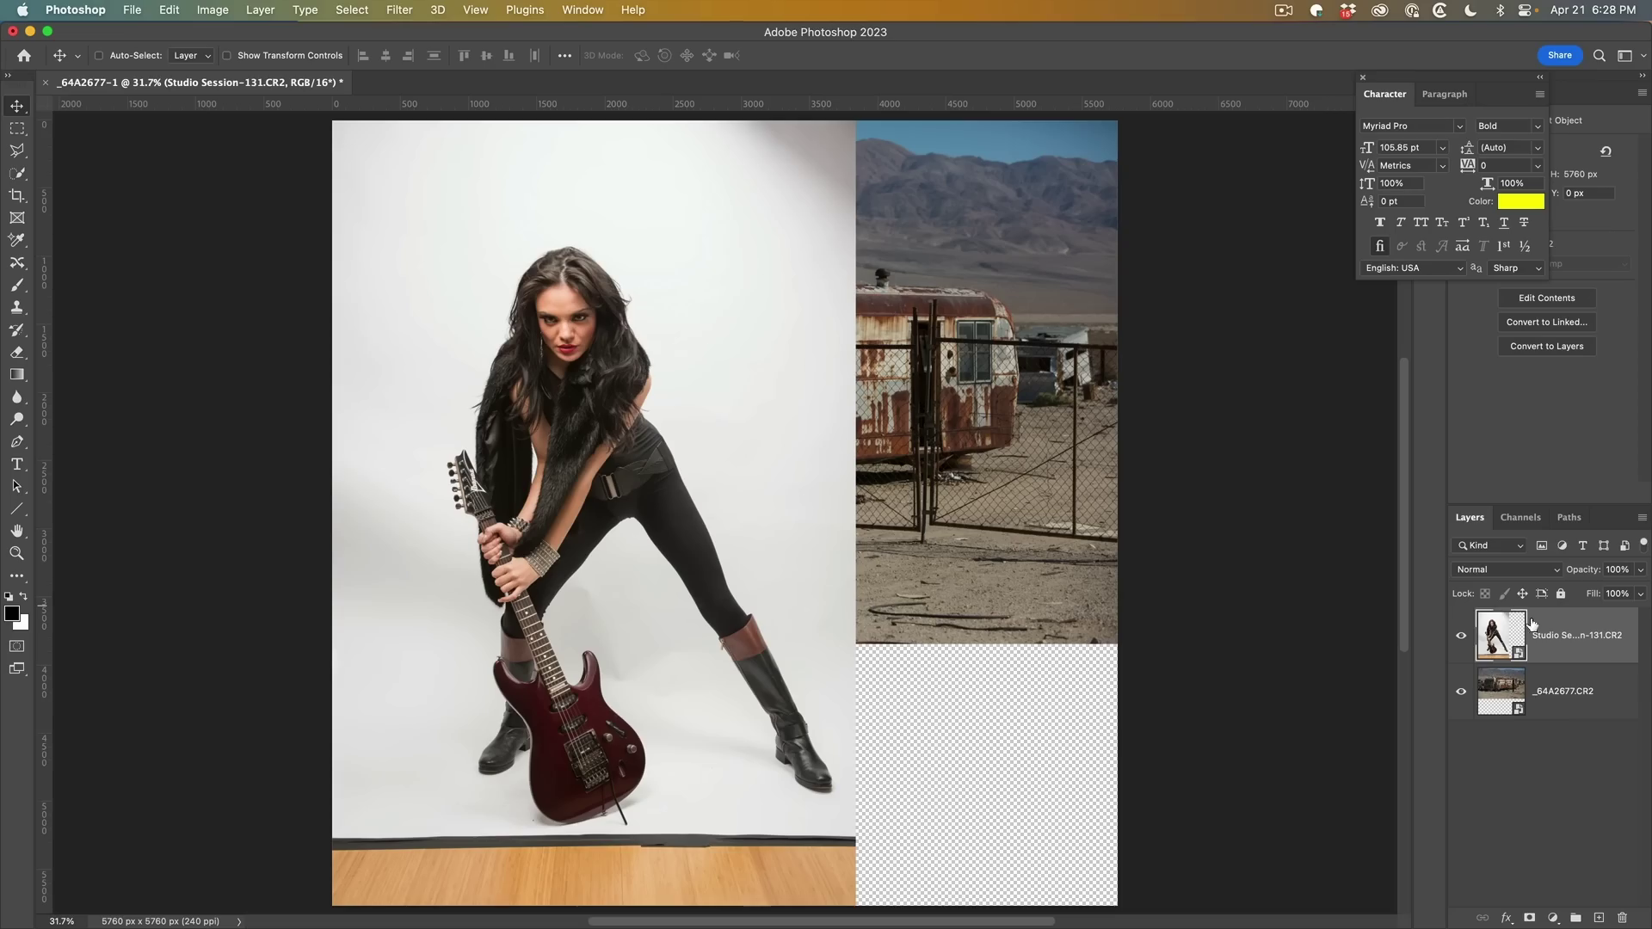
Select the guitarist with Quick Selection's Select Subject, then open her smart object in Camera Raw
key(w)
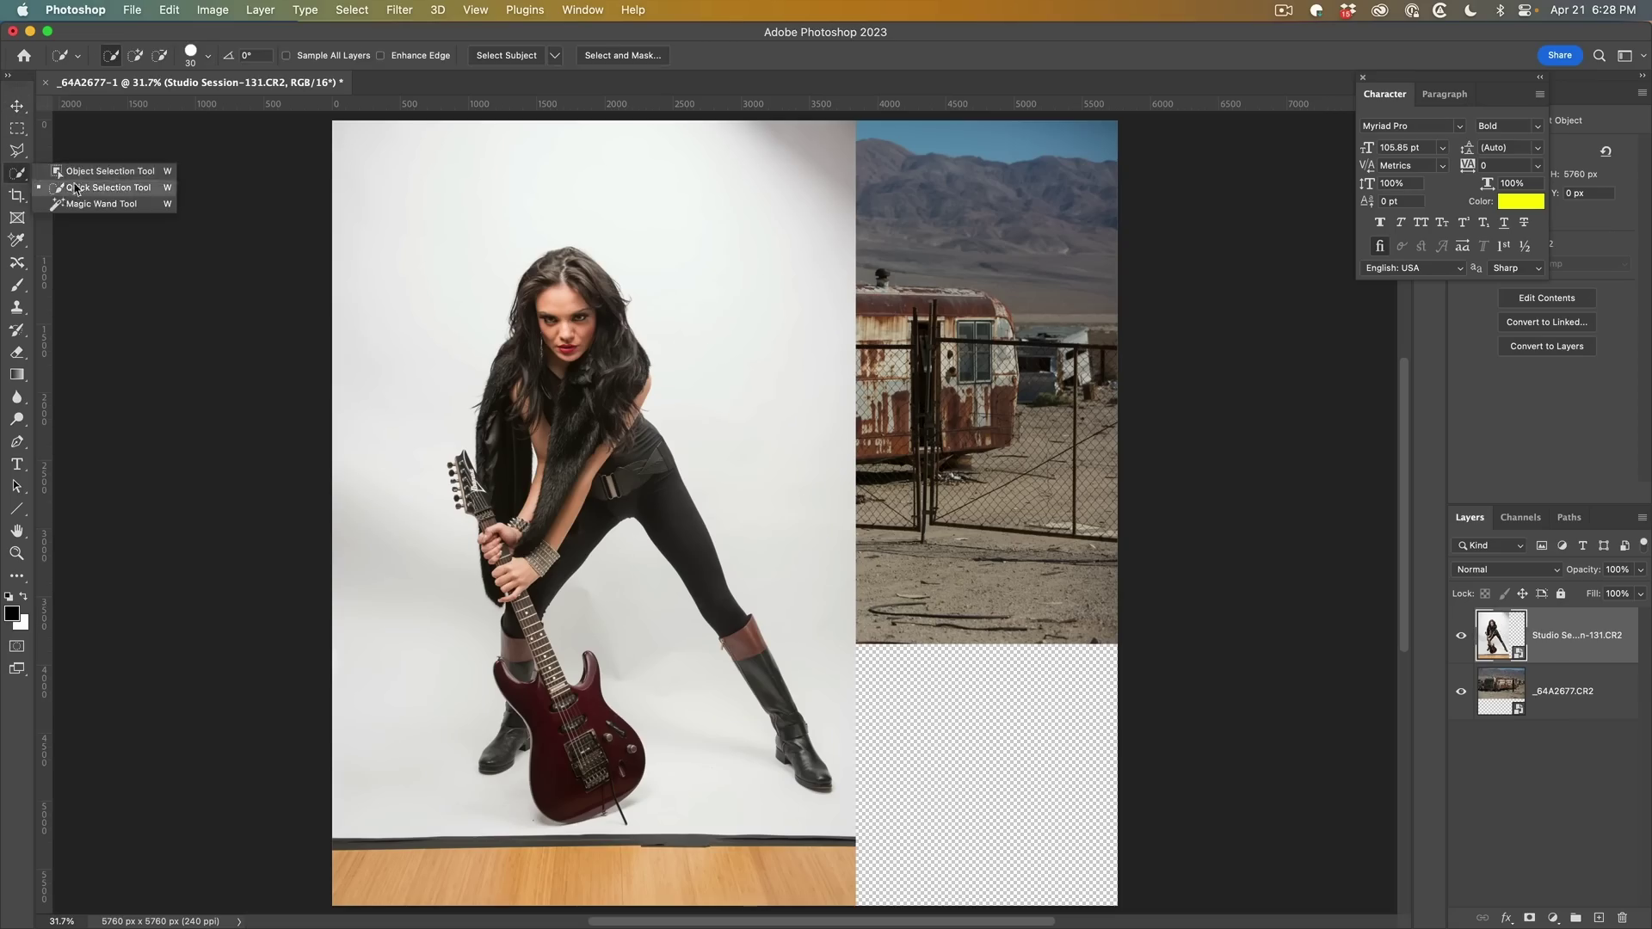
click(555, 55)
click(637, 74)
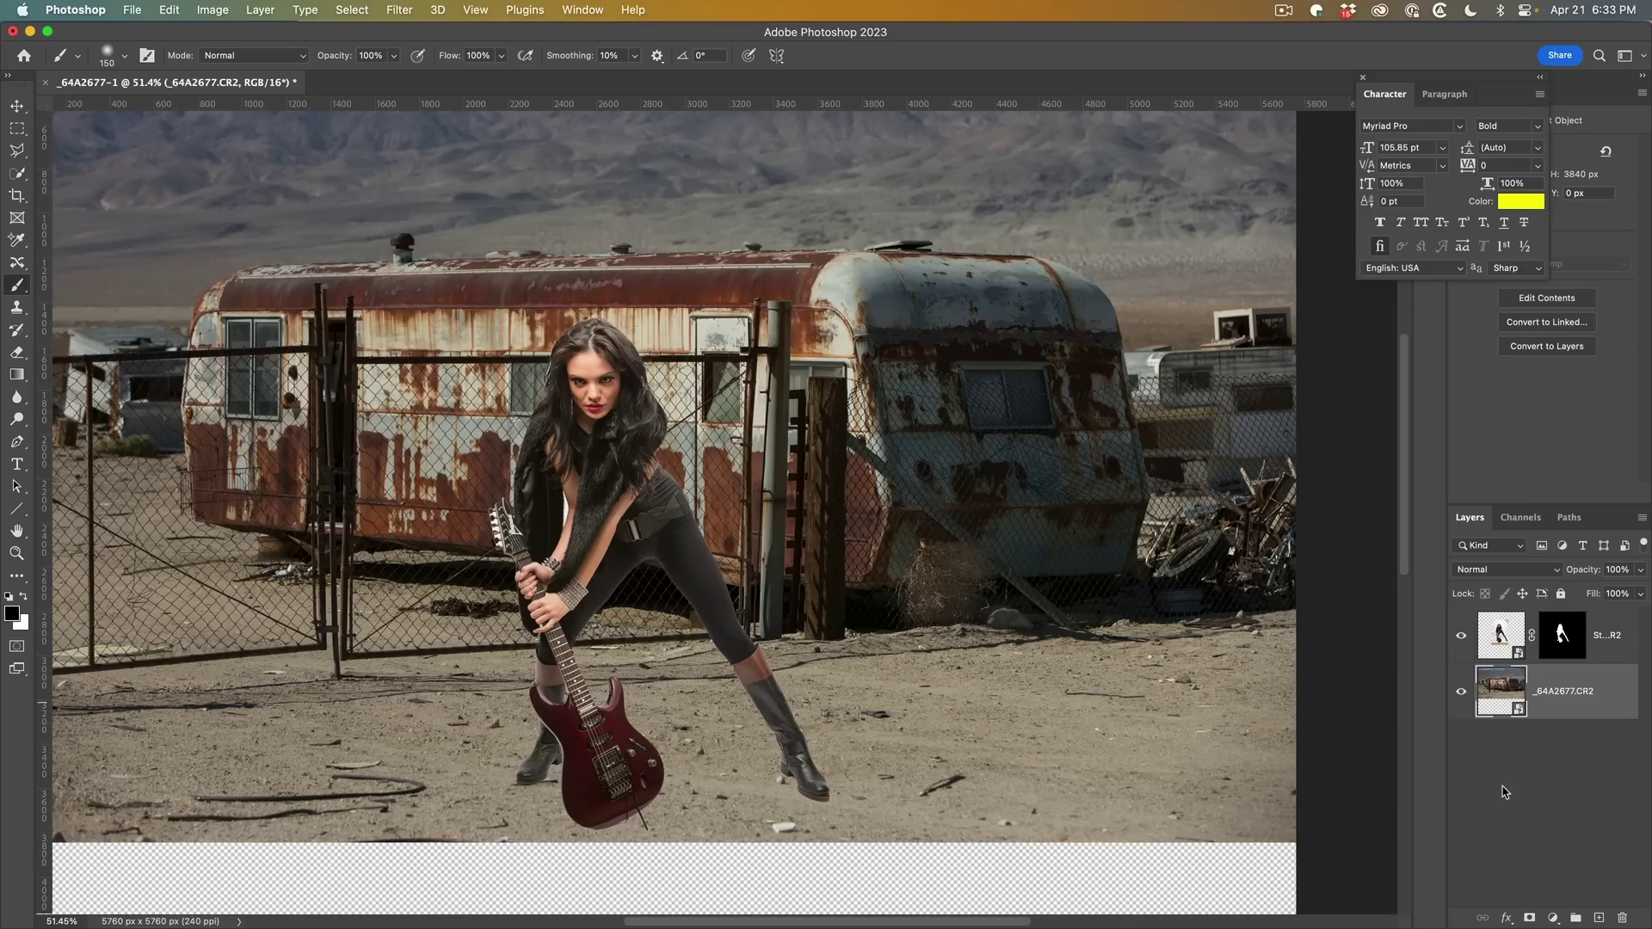
click(1500, 634)
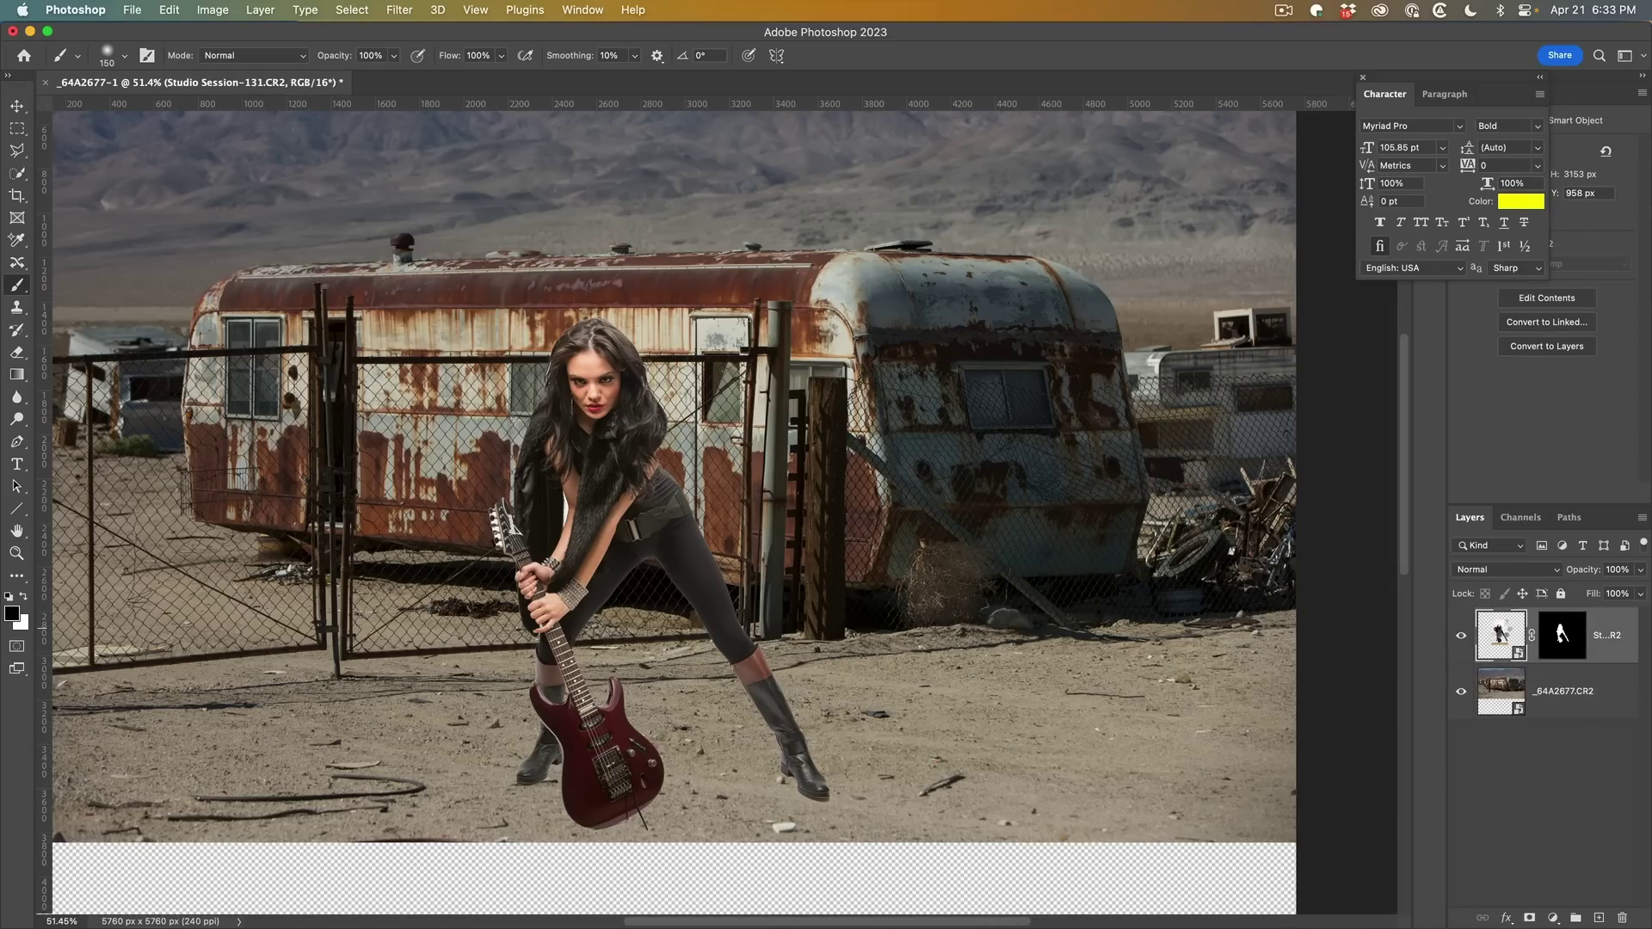
double_click(1501, 633)
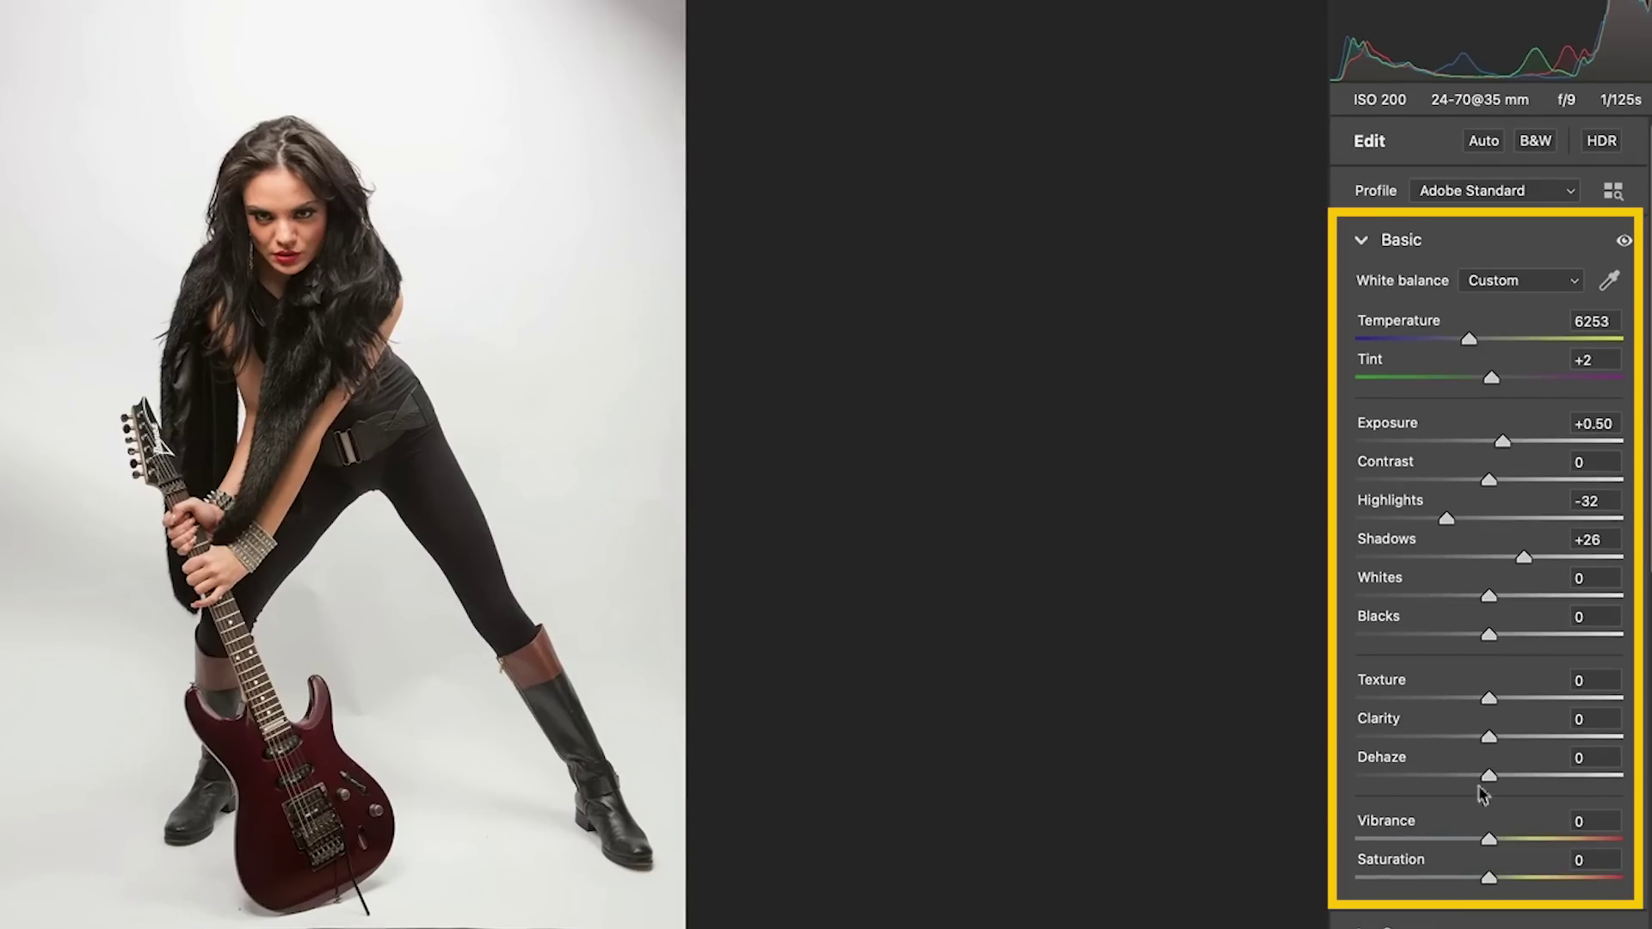
Cool the guitarist layer's Temperature from 6253 to about 5850, then warm the trailer layer's to 5700
mouse_move(1470, 344)
mouse_down()
mouse_move(1434, 343)
mouse_move(1456, 344)
mouse_up()
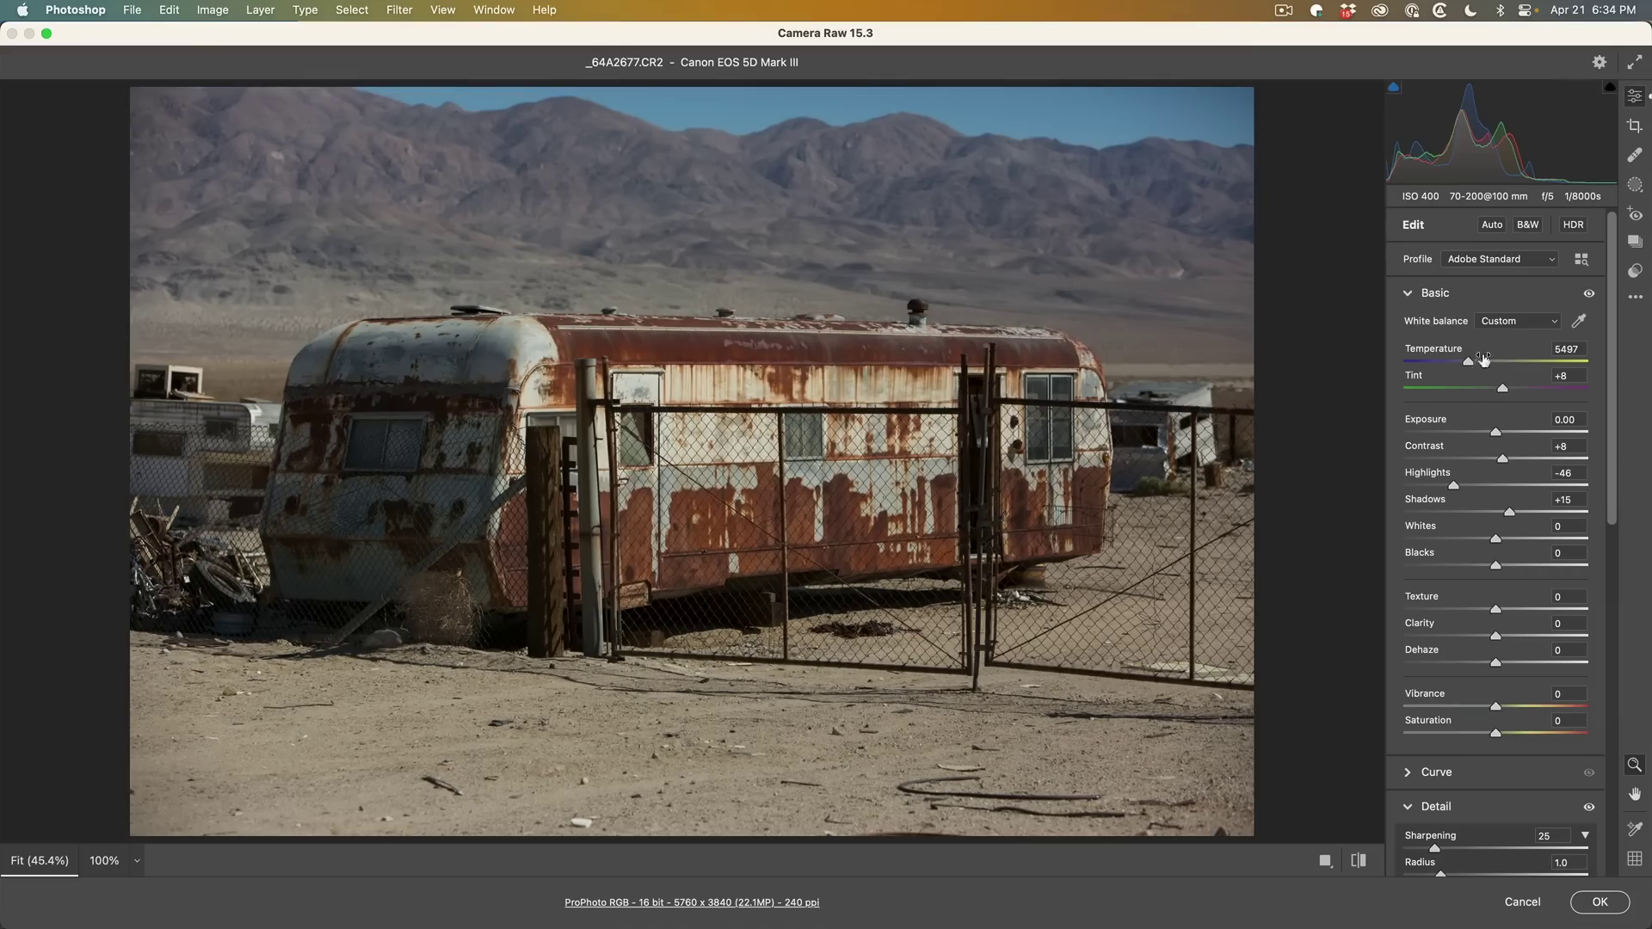
drag(1483, 359, 1473, 363)
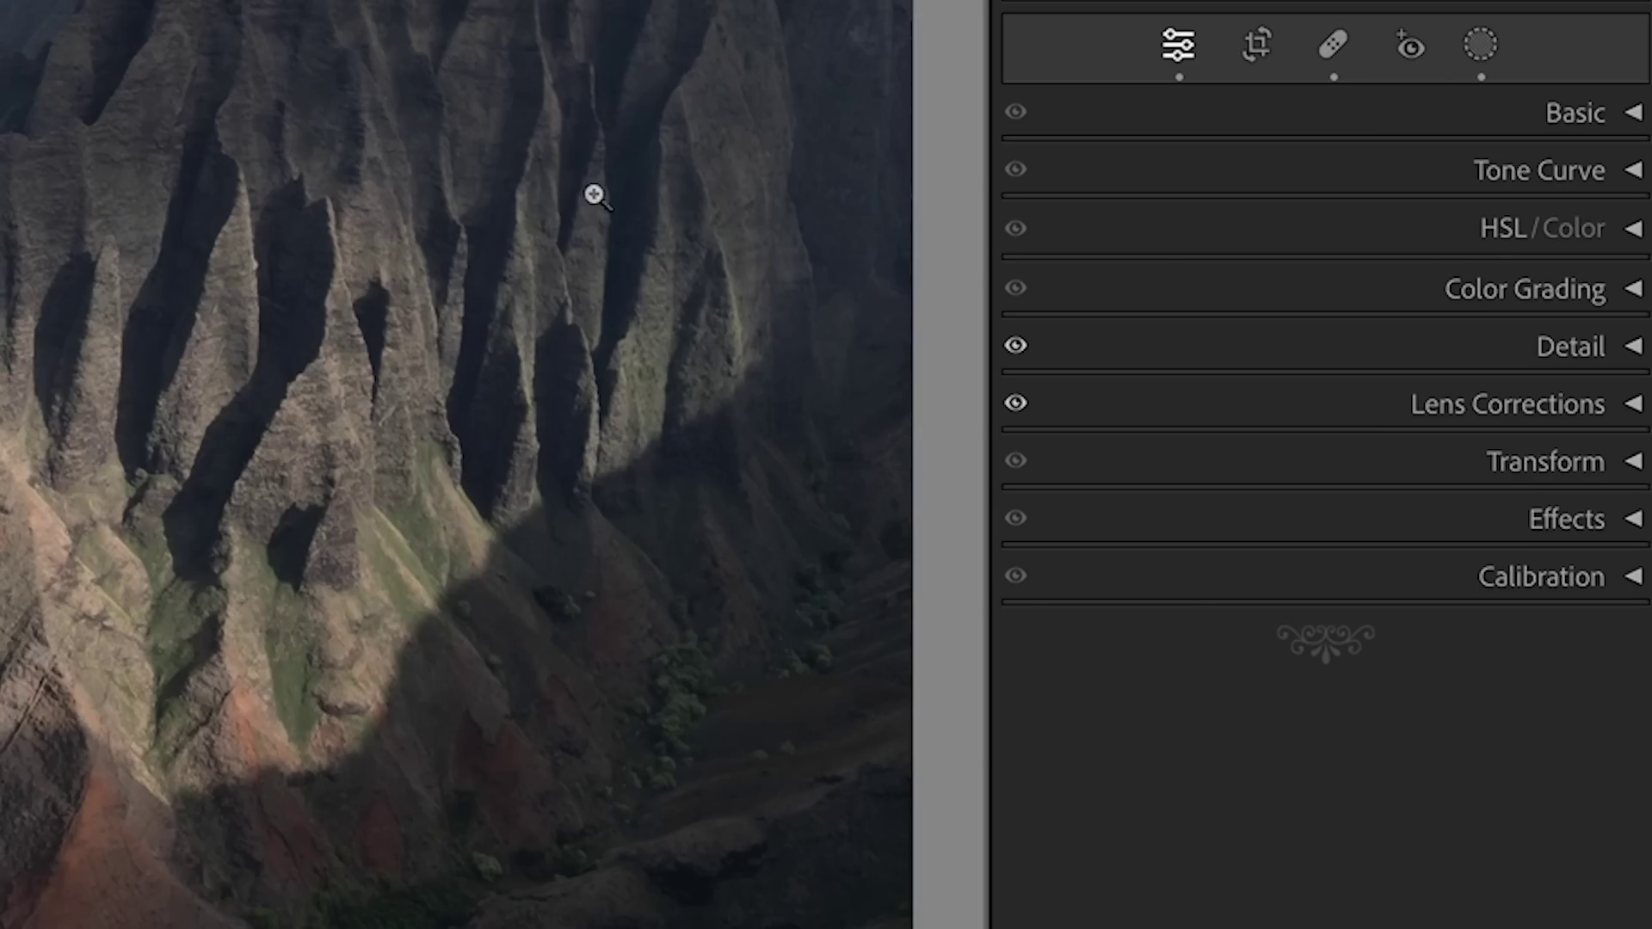
Enable the Detail panel, then switch Lens Corrections off and back on to compare
click(1016, 346)
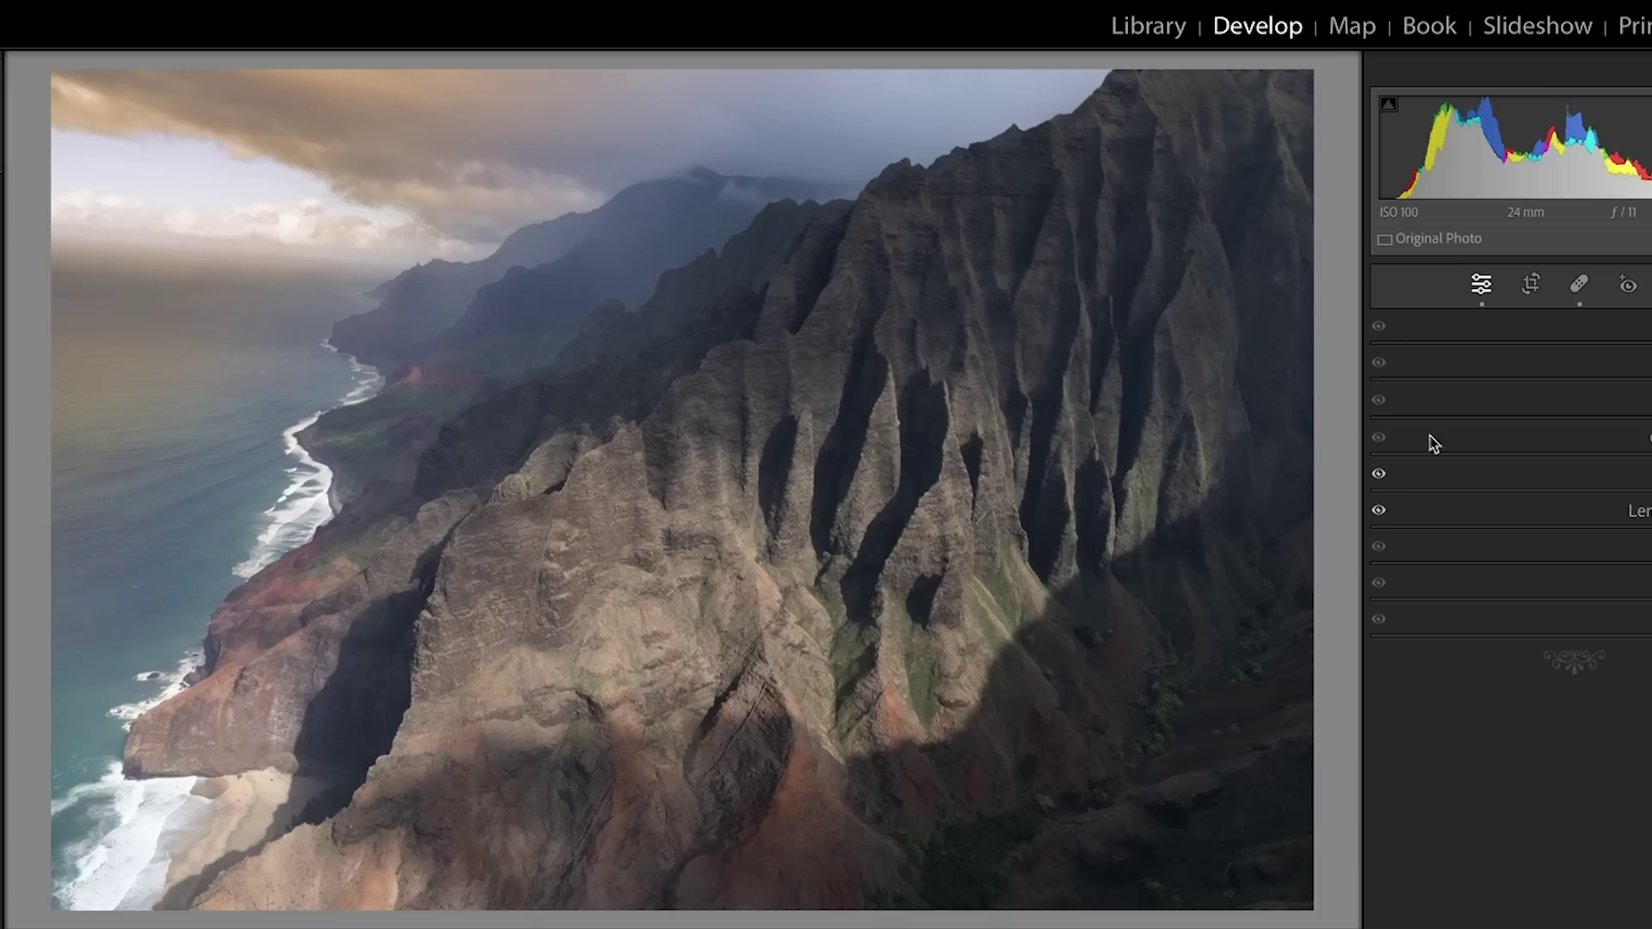
click(1380, 513)
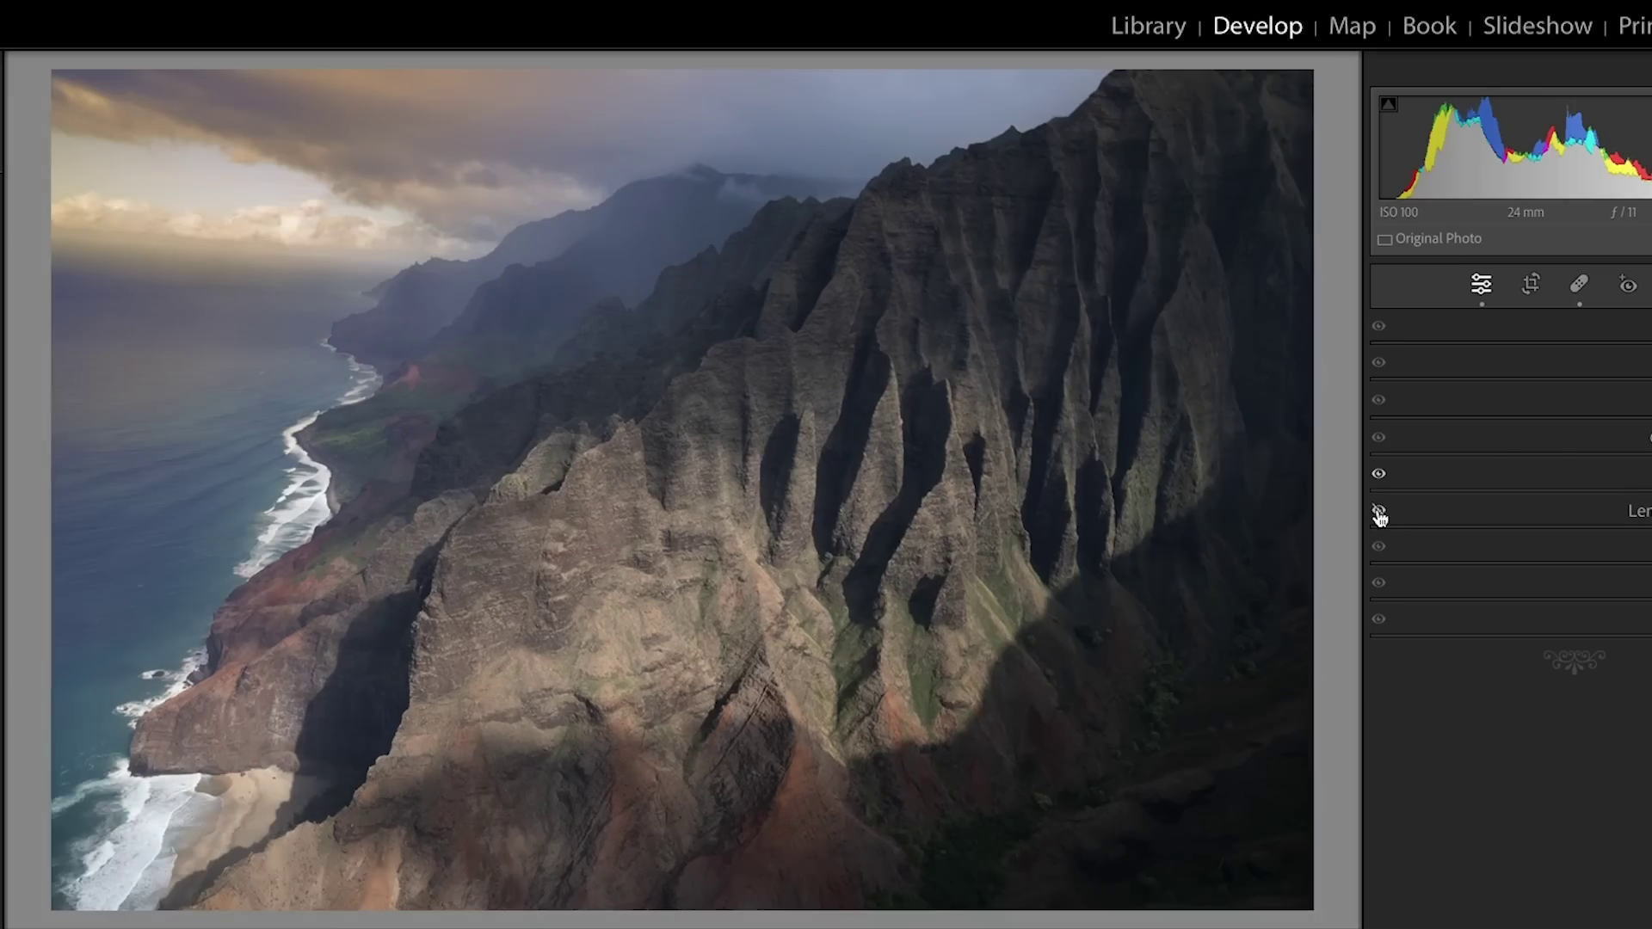
click(1380, 512)
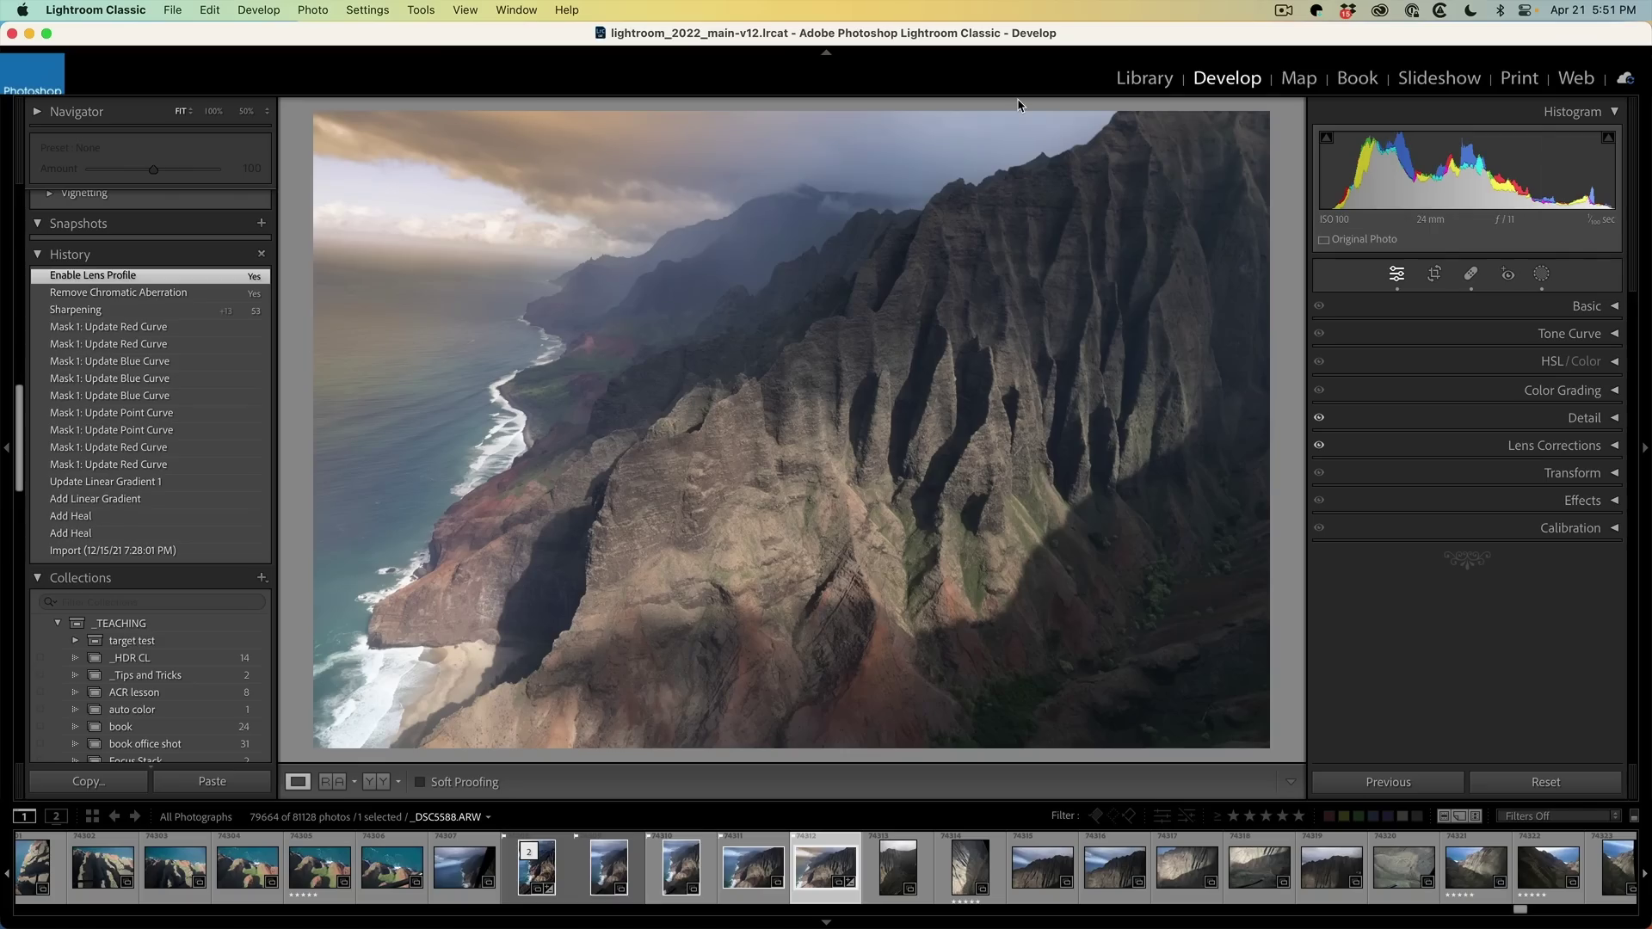
In External Editing preferences, change the Photoshop version from Adobe Photoshop (Beta) to Adobe Photoshop 2023
click(63, 10)
click(86, 42)
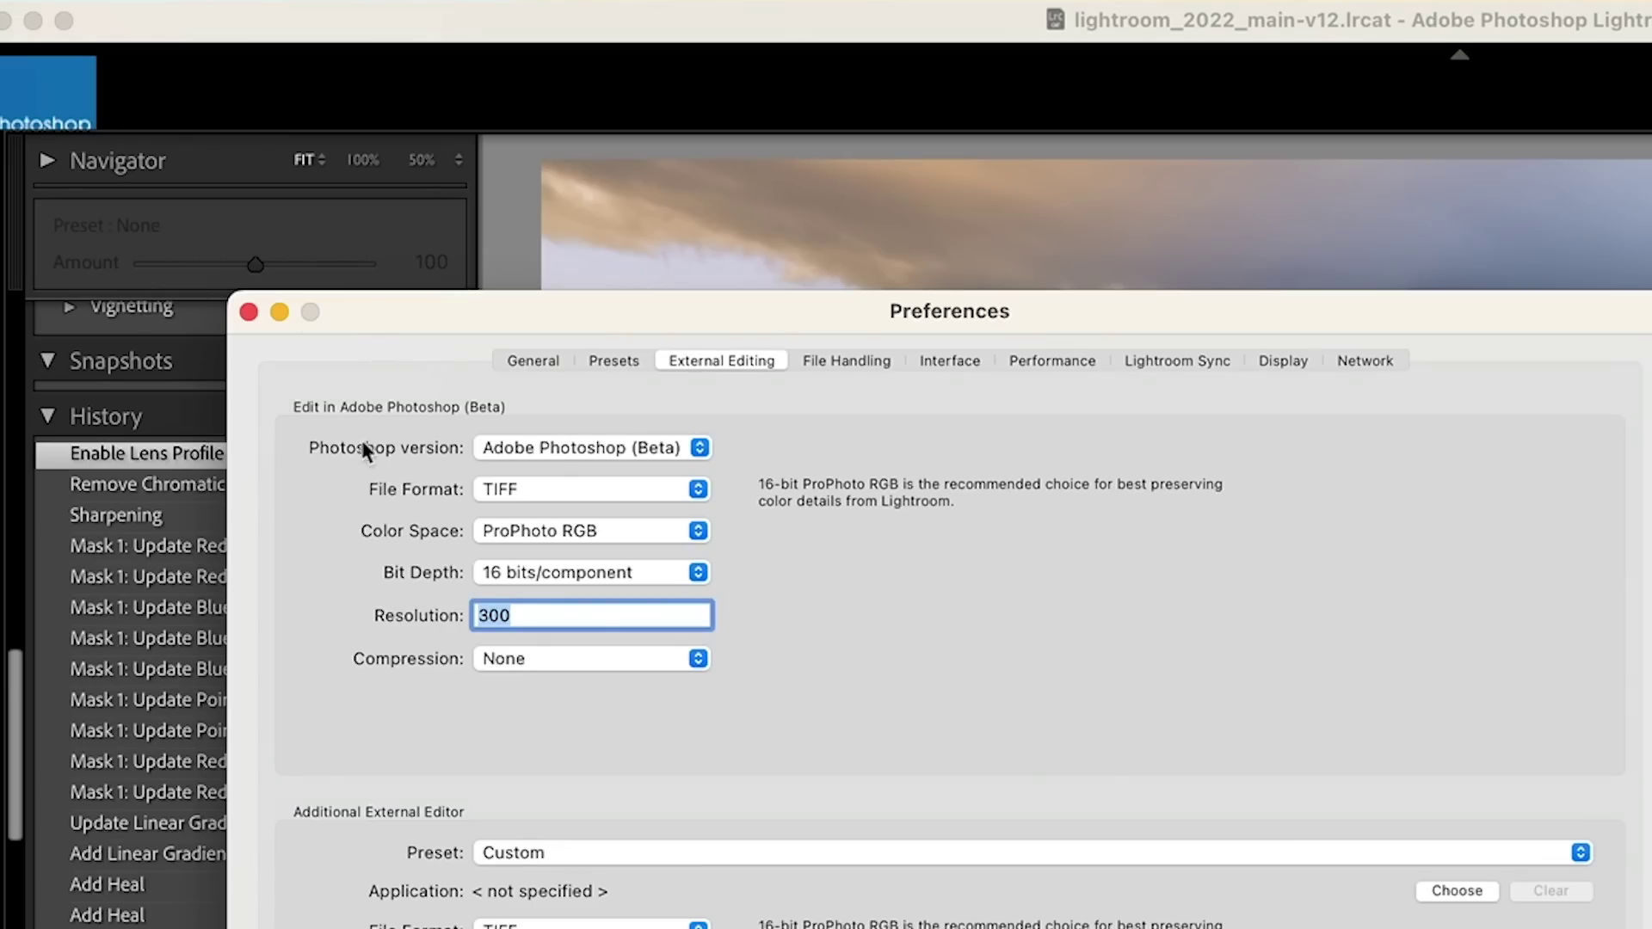
click(600, 447)
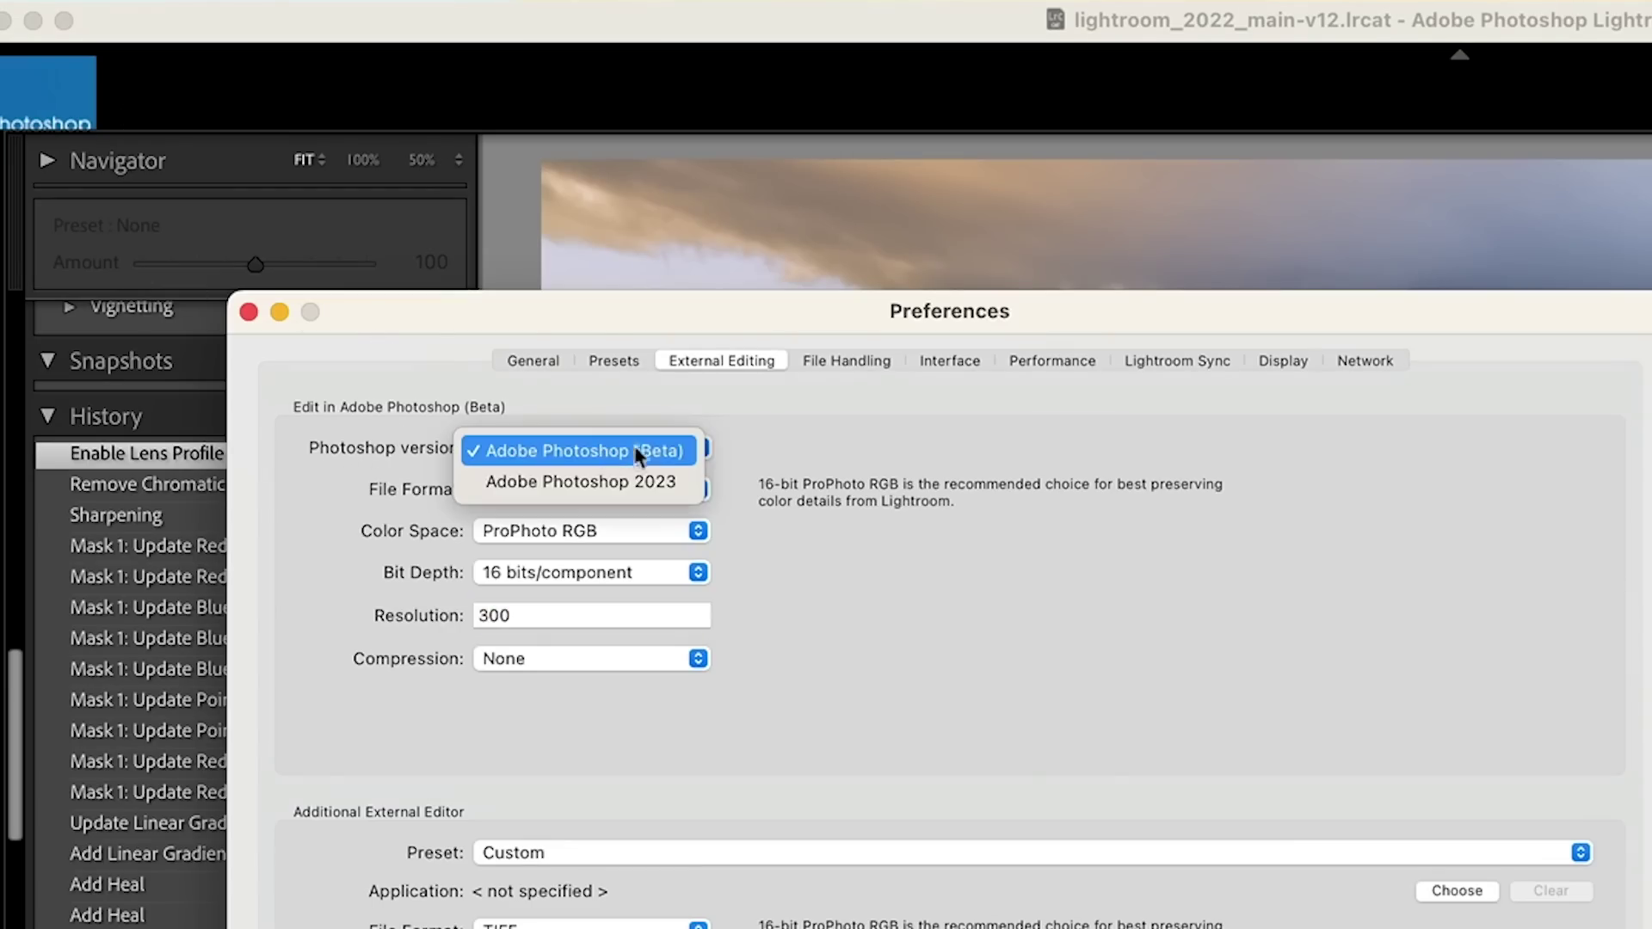
click(682, 480)
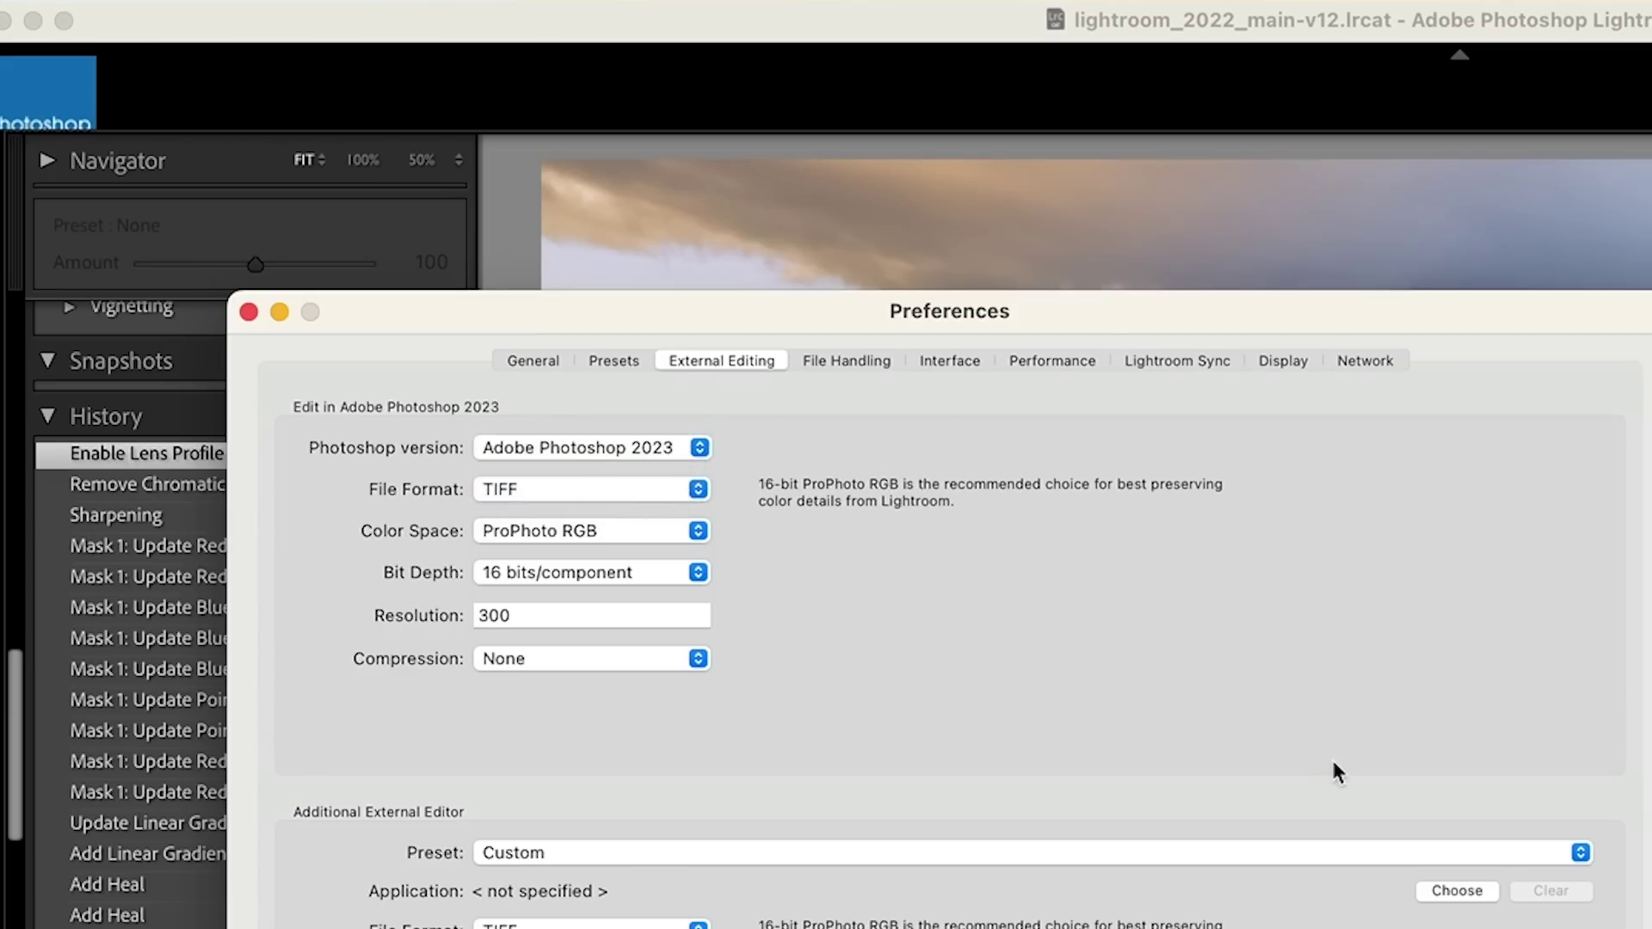